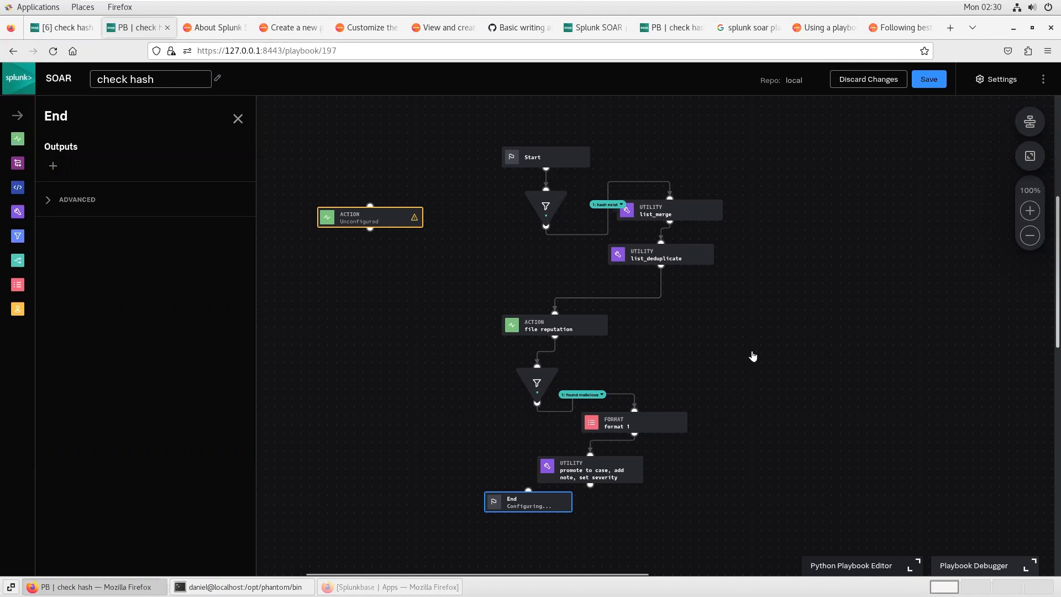
# Step: Read through the article on best practices for designing playbooks
pyautogui.click(900, 27)
pyautogui.scroll(2, 563, 286)
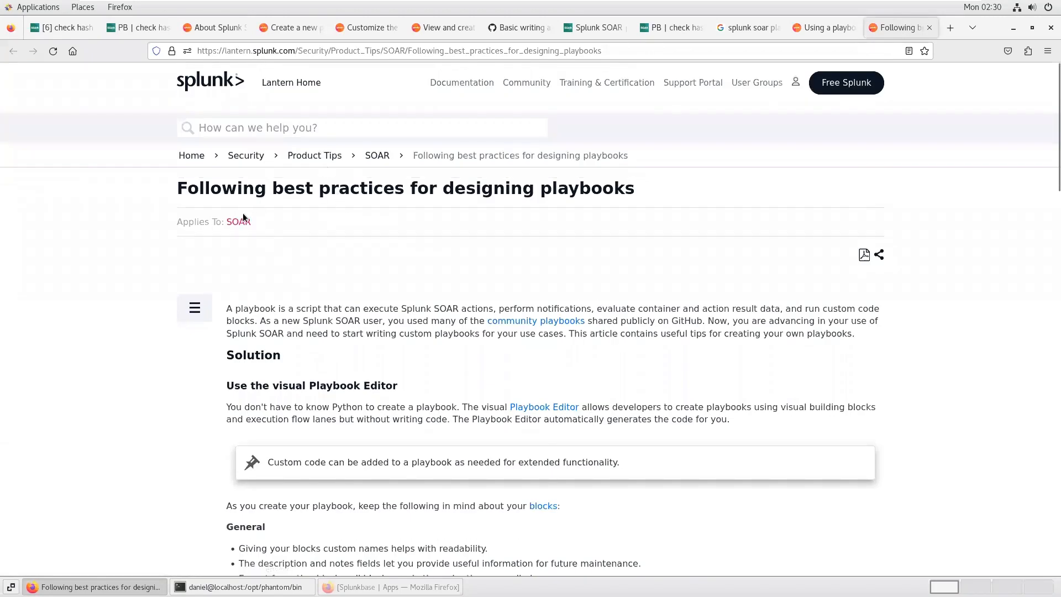
pyautogui.scroll(-10, 592, 265)
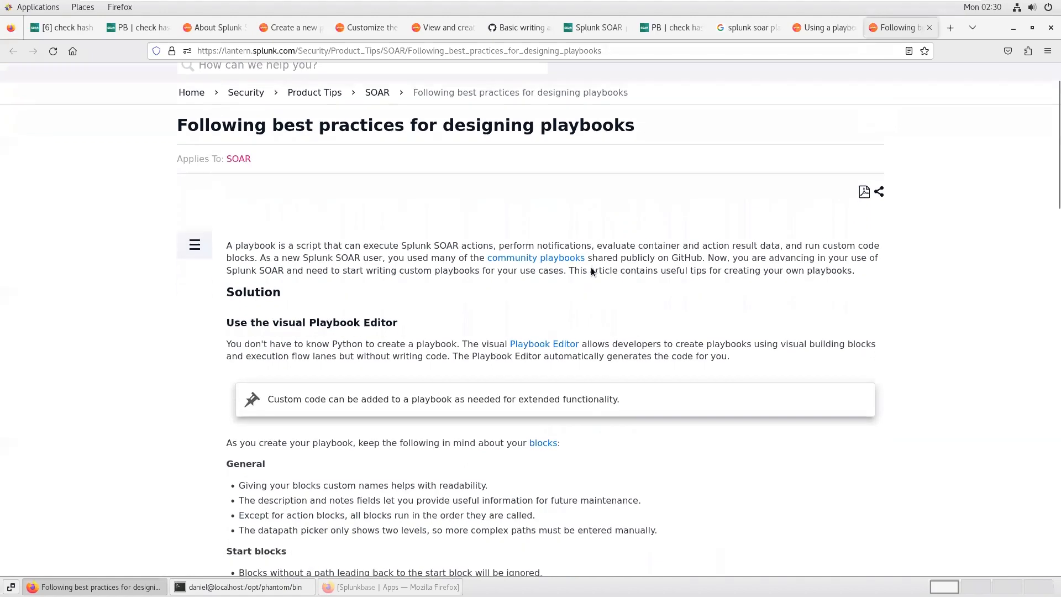
pyautogui.scroll(-5, 591, 268)
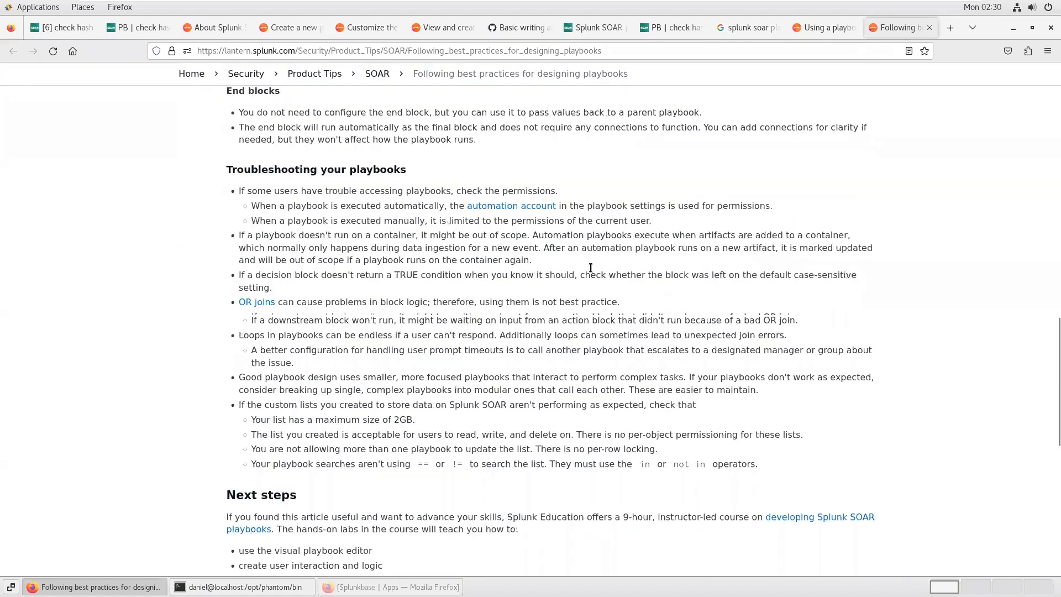
pyautogui.scroll(-4, 591, 268)
pyautogui.scroll(3, 591, 268)
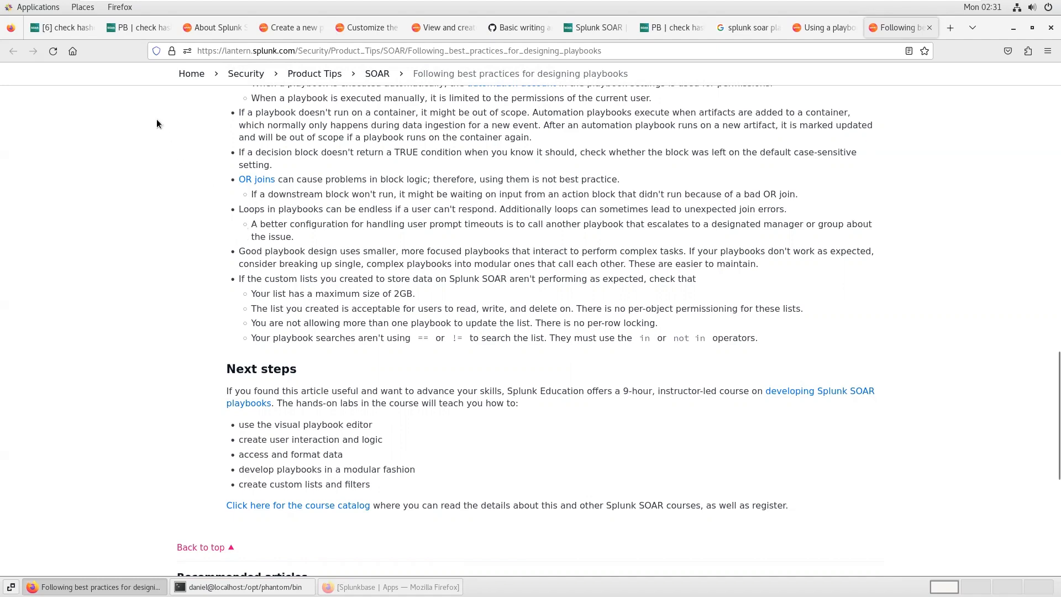
# Step: Review the hash fields in the artifacts of the 'check hashes event' case
pyautogui.click(141, 27)
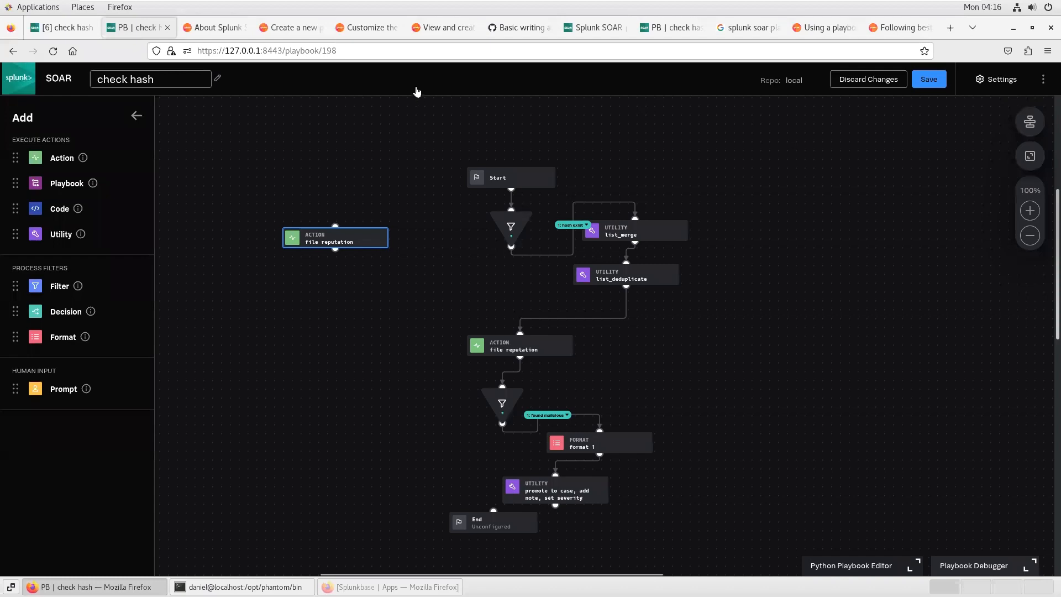
pyautogui.click(62, 29)
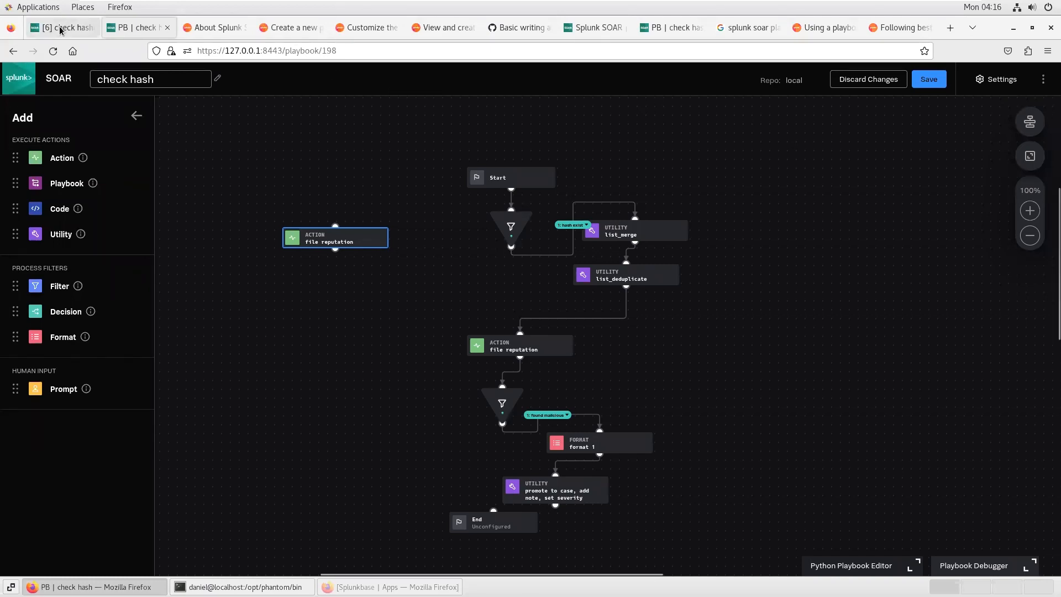
pyautogui.scroll(5, 504, 316)
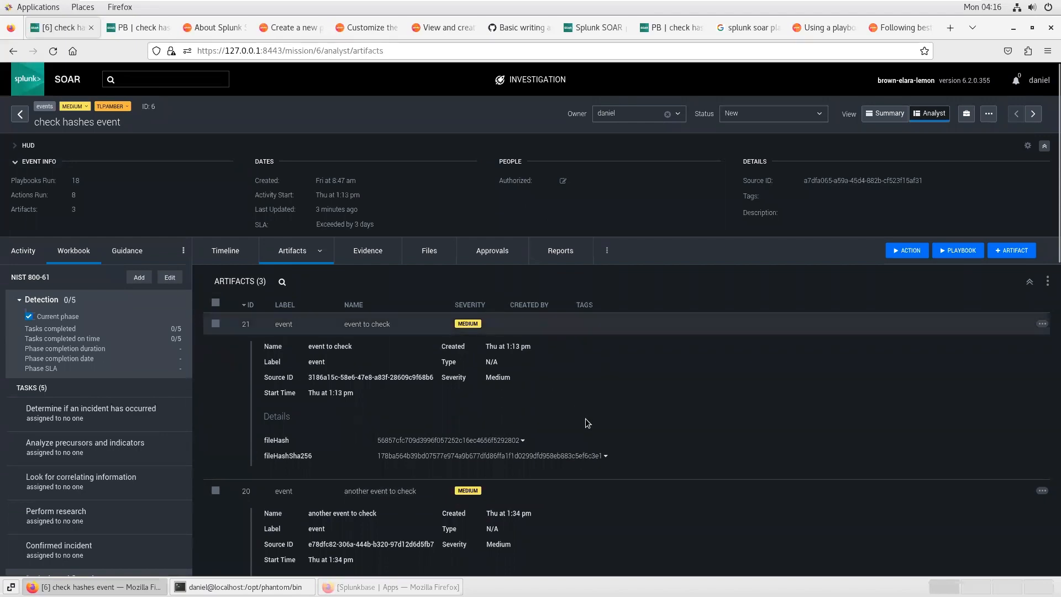
pyautogui.scroll(-3, 586, 423)
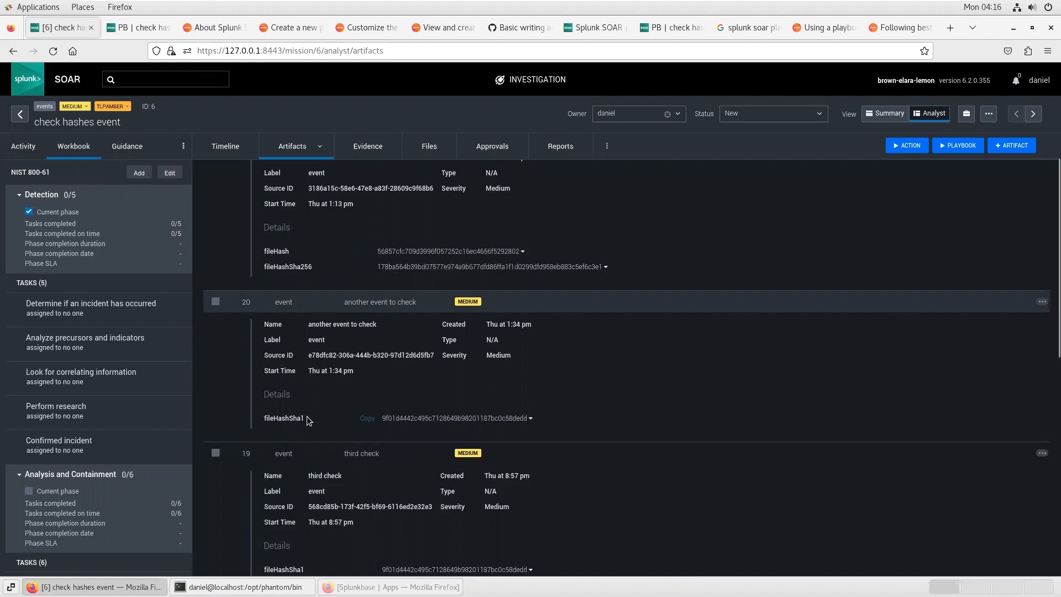
pyautogui.scroll(-2, 392, 453)
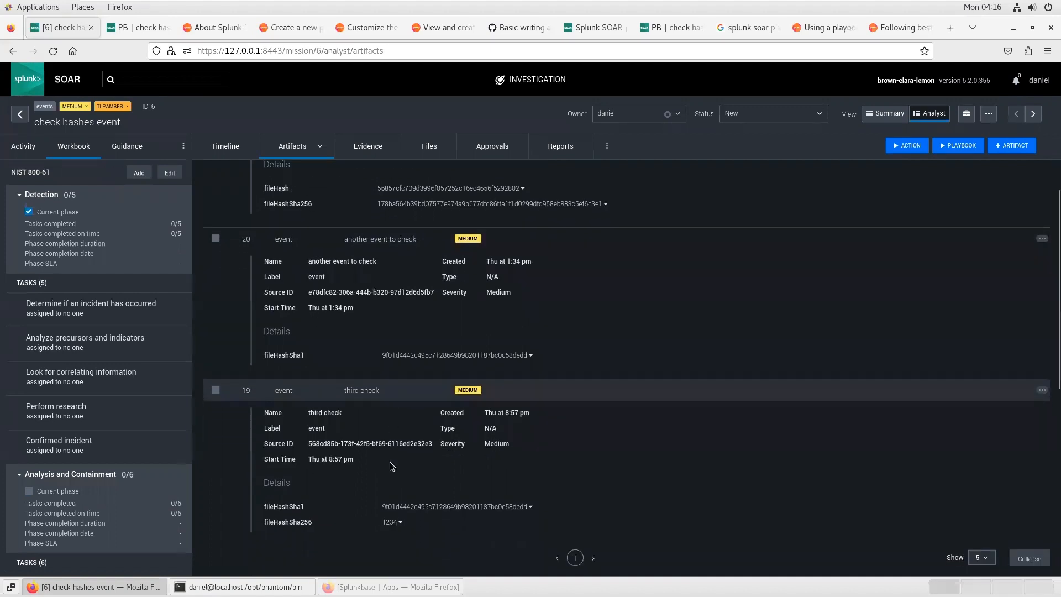
pyautogui.scroll(-2, 391, 463)
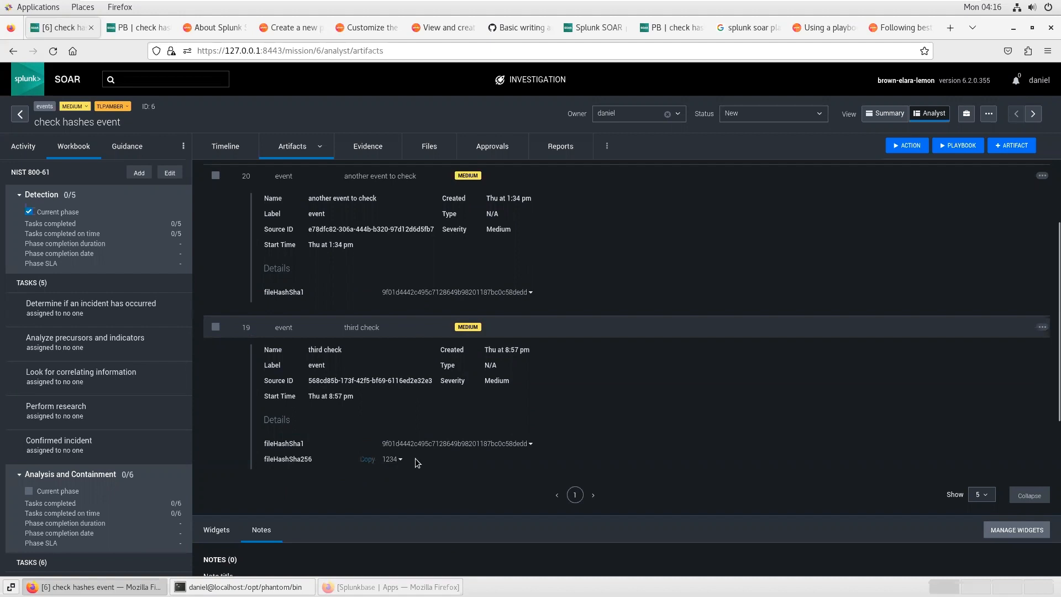
# Step: Inspect the available hash data paths for the standalone file reputation action block's input
pyautogui.click(141, 31)
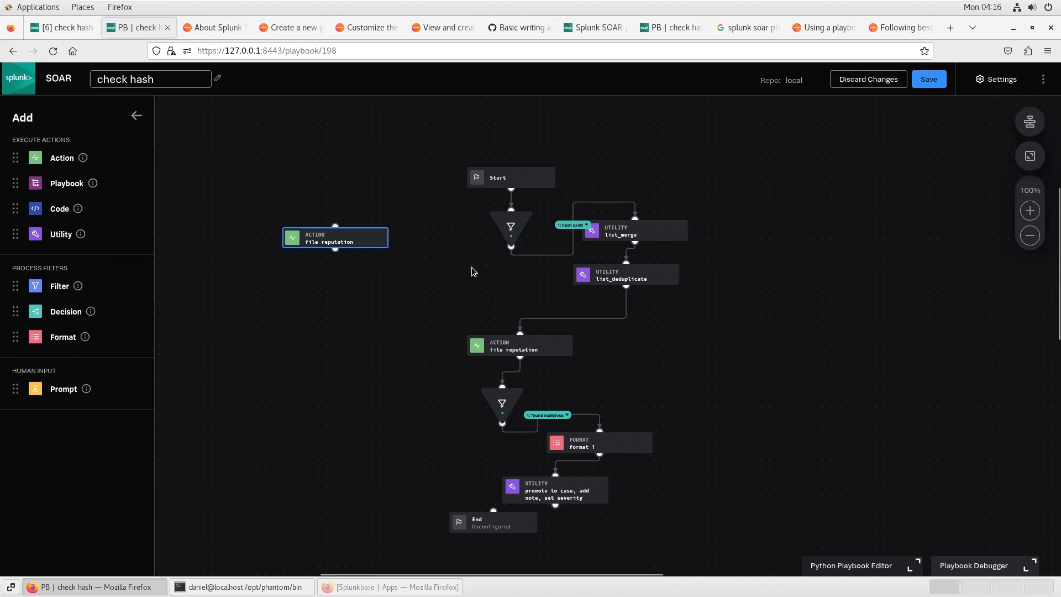
pyautogui.click(384, 231)
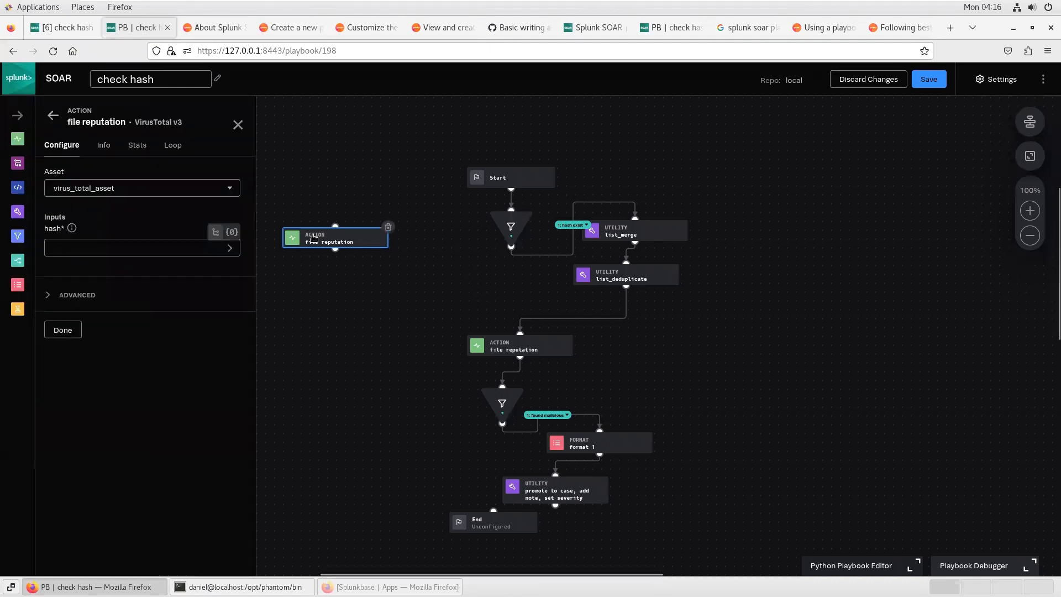
pyautogui.click(157, 245)
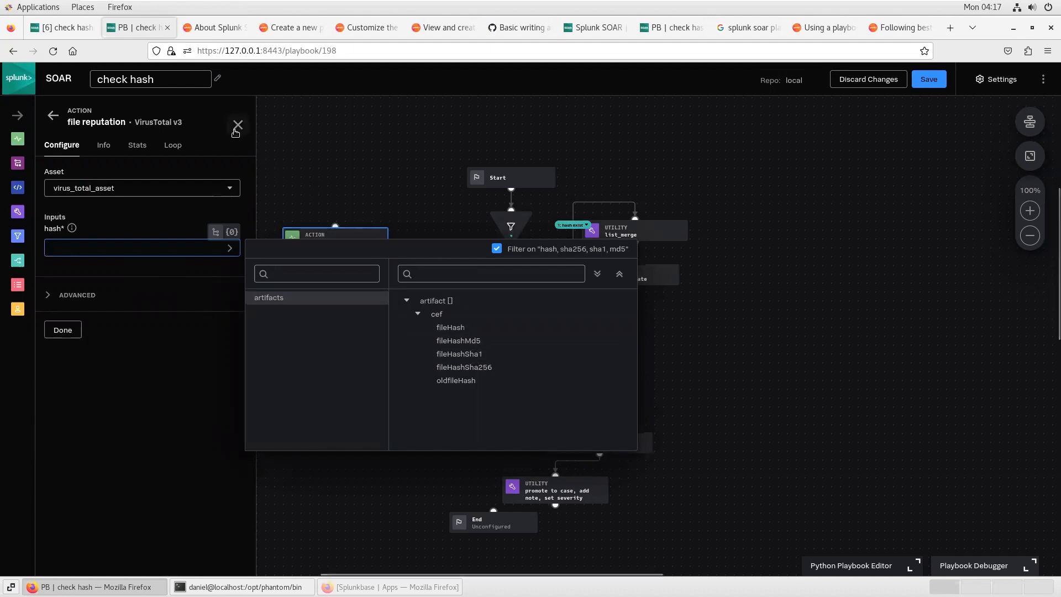
pyautogui.click(235, 127)
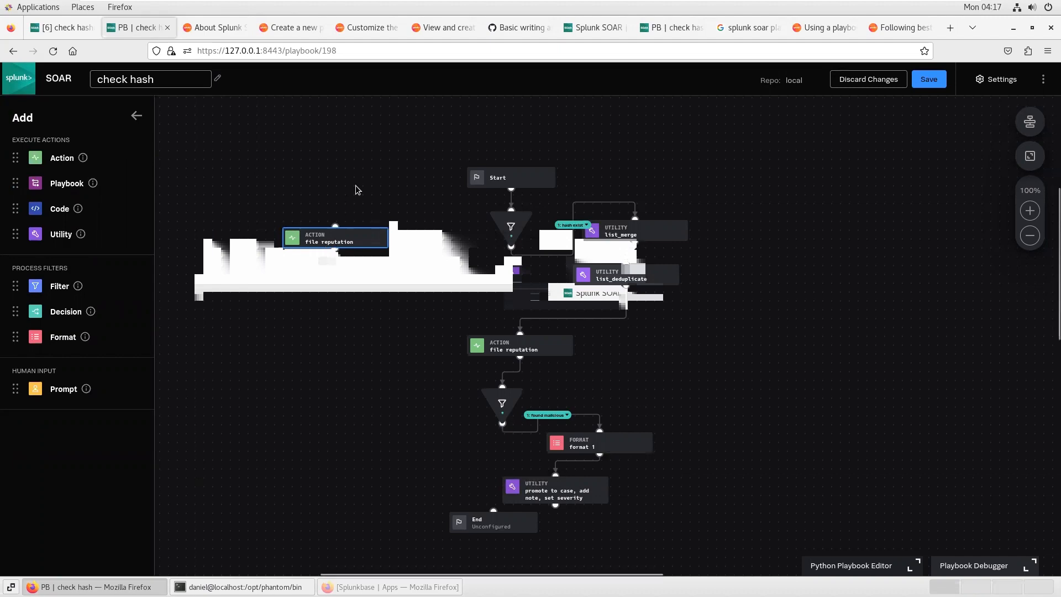
# Step: Undo the last change to the standalone file reputation action block
pyautogui.moveTo(388, 229)
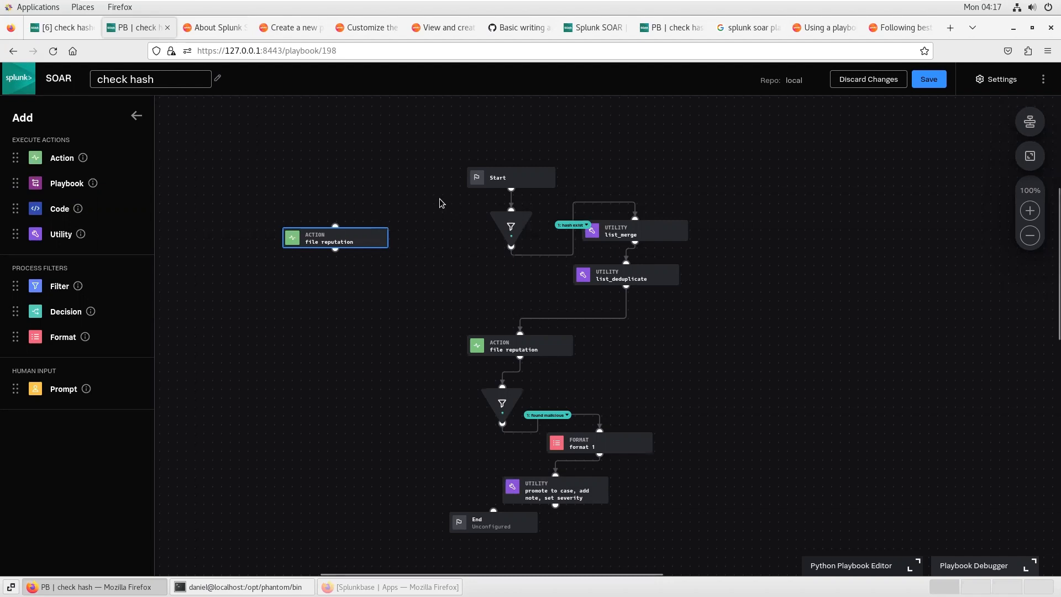
pyautogui.moveTo(431, 279); pyautogui.dragTo(423, 243)
pyautogui.hotkey('ctrl', 'z')
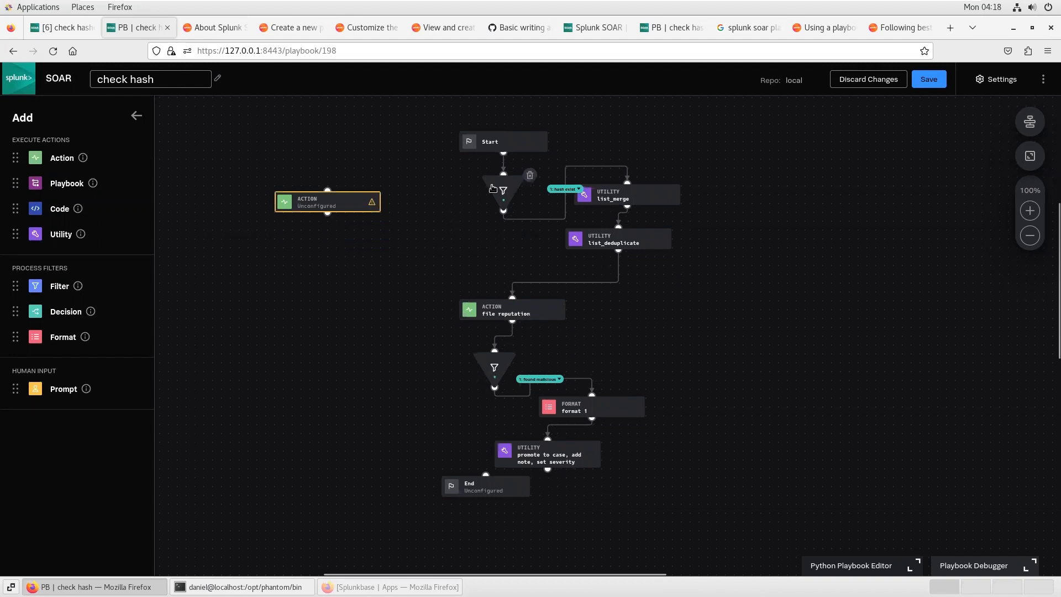
# Step: Open filter 1 to review its hash exist conditions, then close it
pyautogui.click(492, 189)
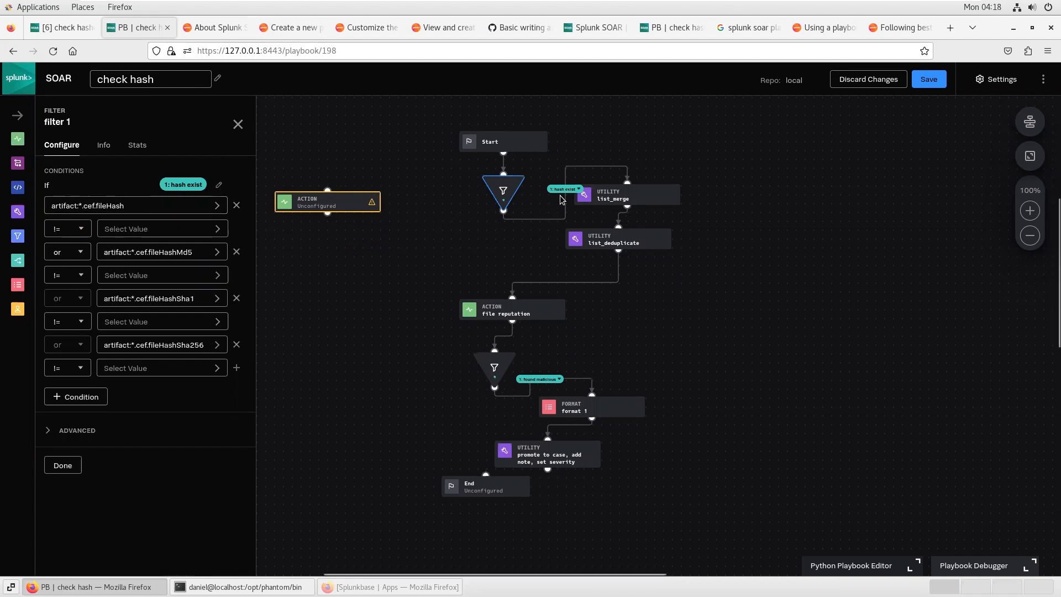
pyautogui.moveTo(568, 195)
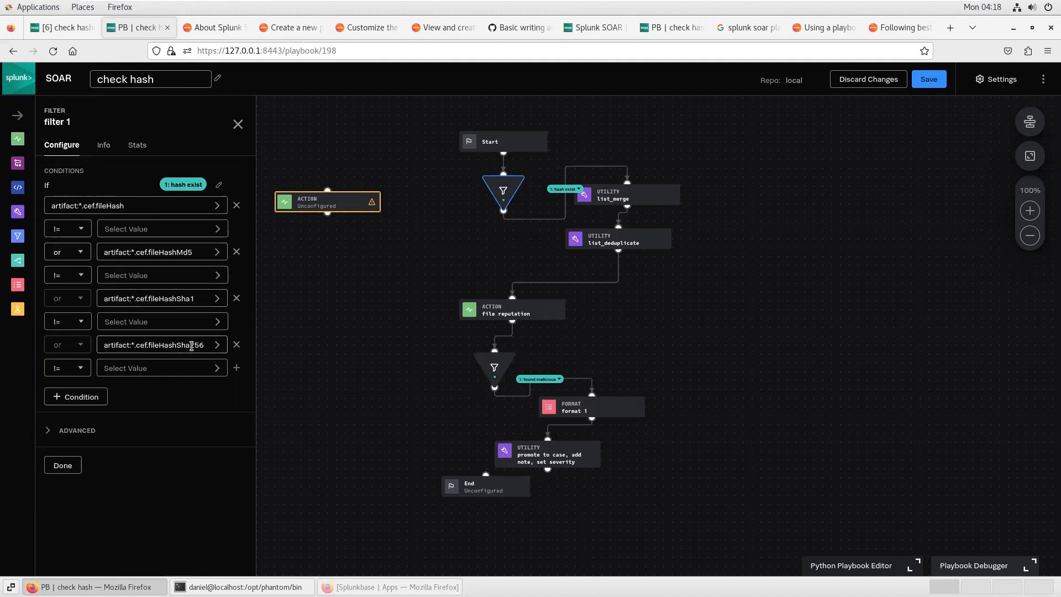
pyautogui.click(237, 124)
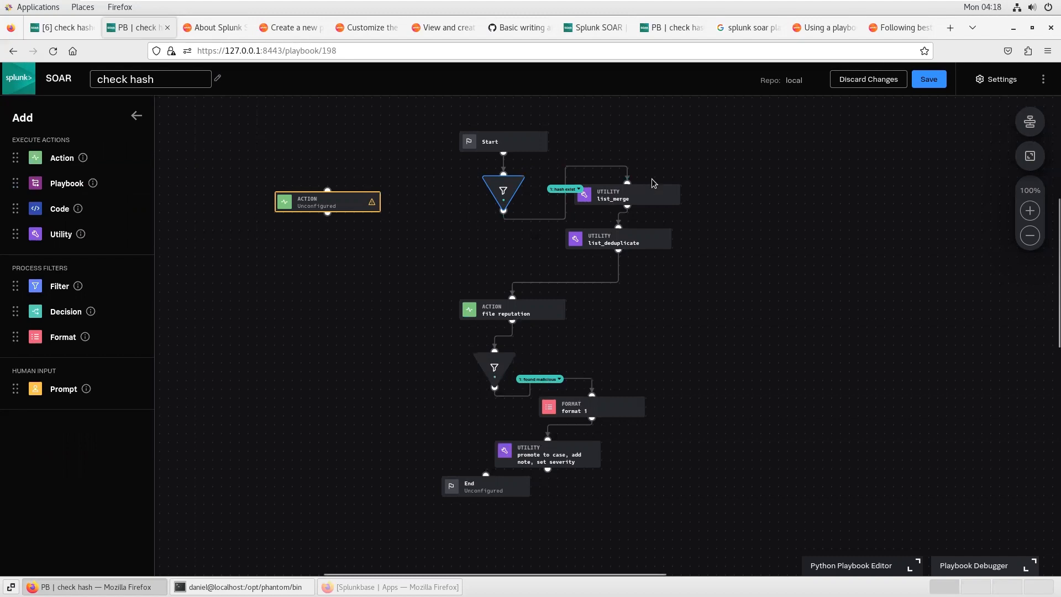
# Step: Inspect the list_merge utility block's configured inputs and its description
pyautogui.moveTo(737, 197); pyautogui.dragTo(715, 234)
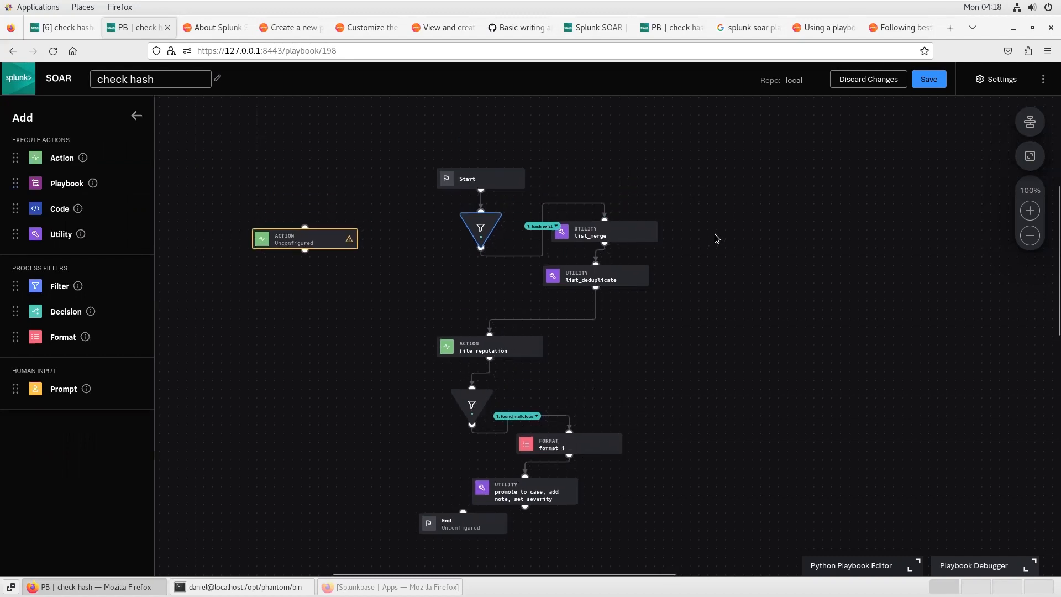
pyautogui.click(586, 233)
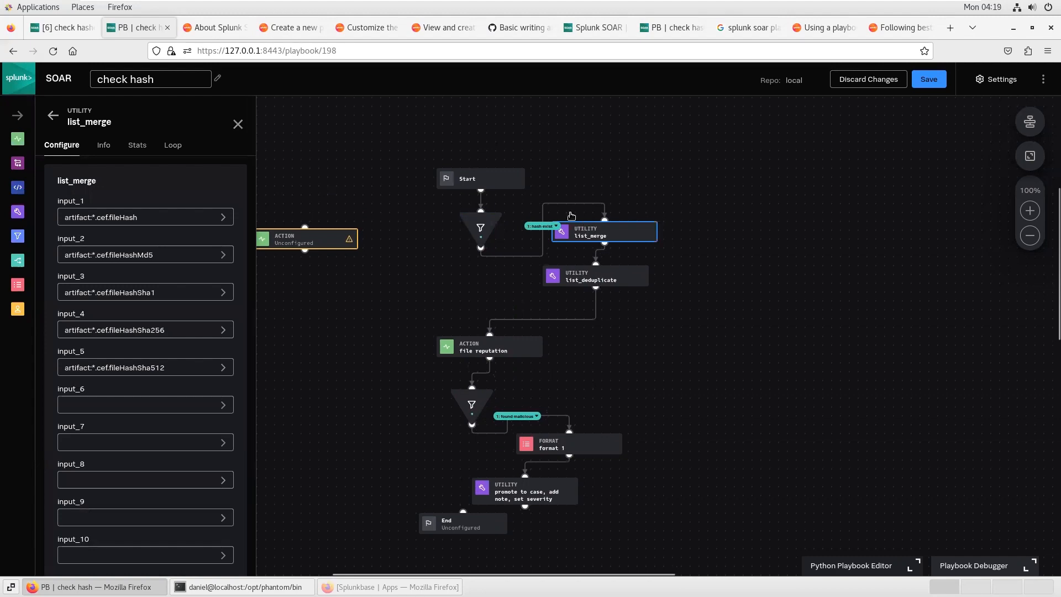
pyautogui.click(107, 149)
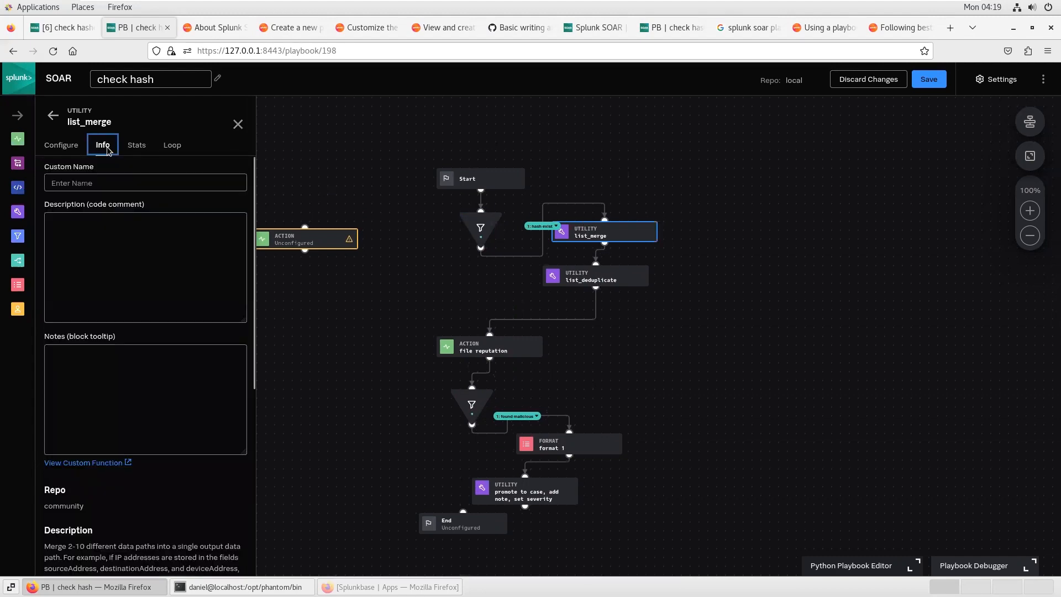
pyautogui.scroll(-2, 152, 449)
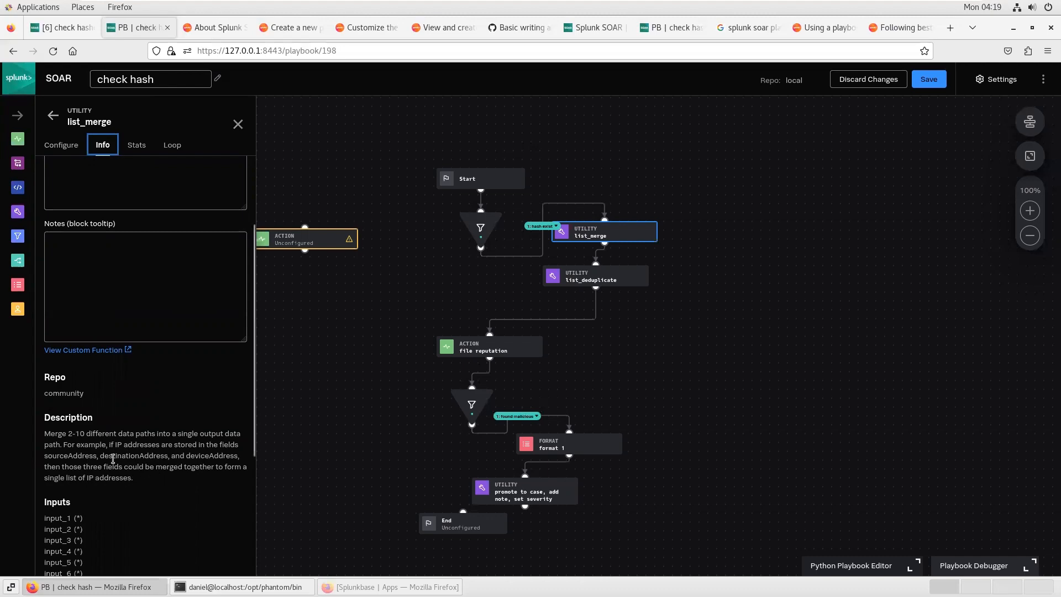
pyautogui.click(62, 146)
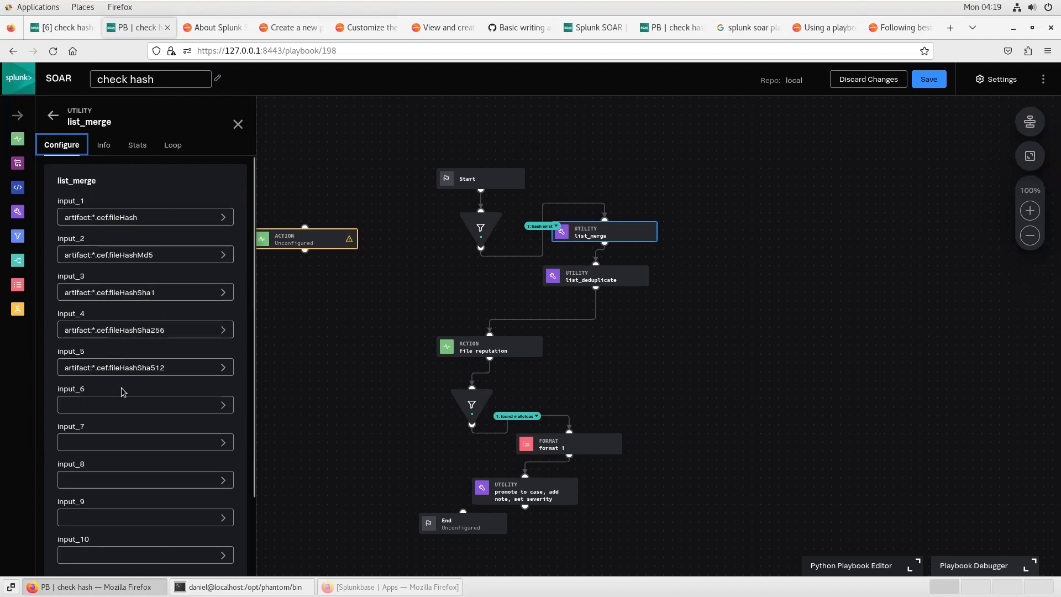
pyautogui.click(238, 128)
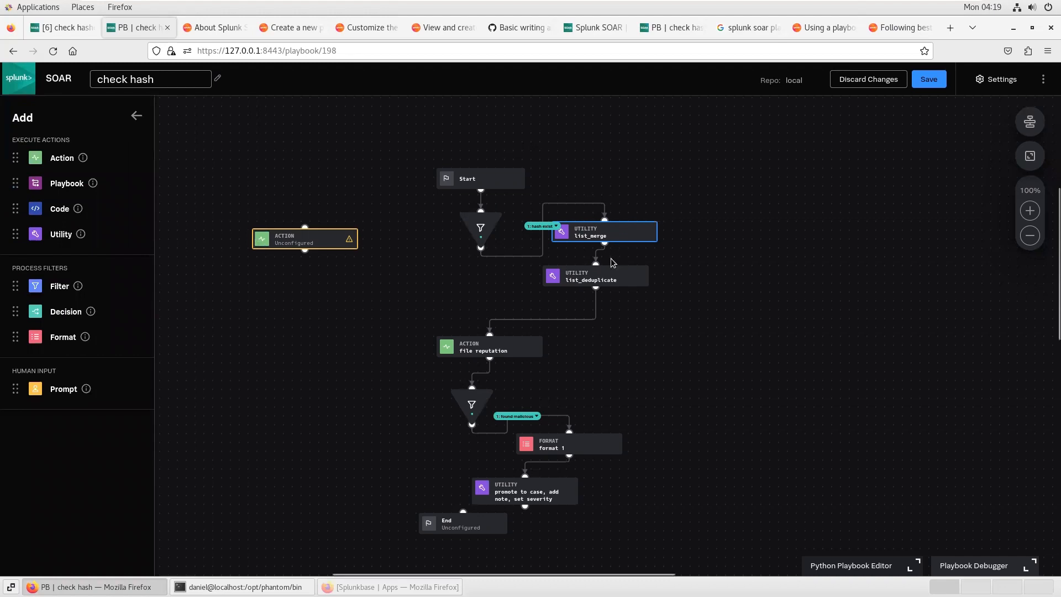
# Step: Inspect the list_deduplicate utility block's input list and info
pyautogui.click(575, 281)
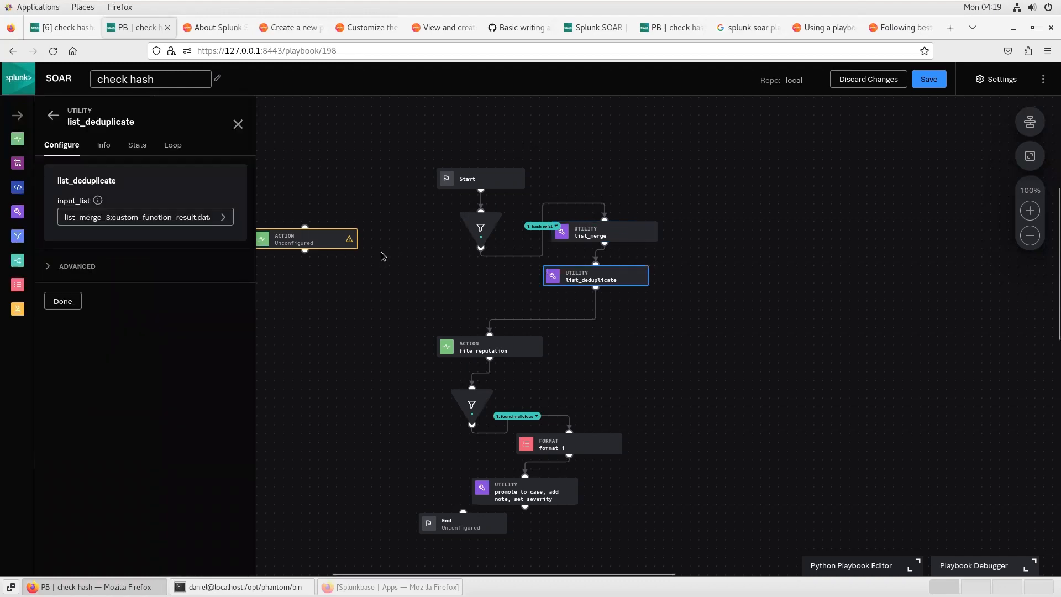
pyautogui.click(105, 145)
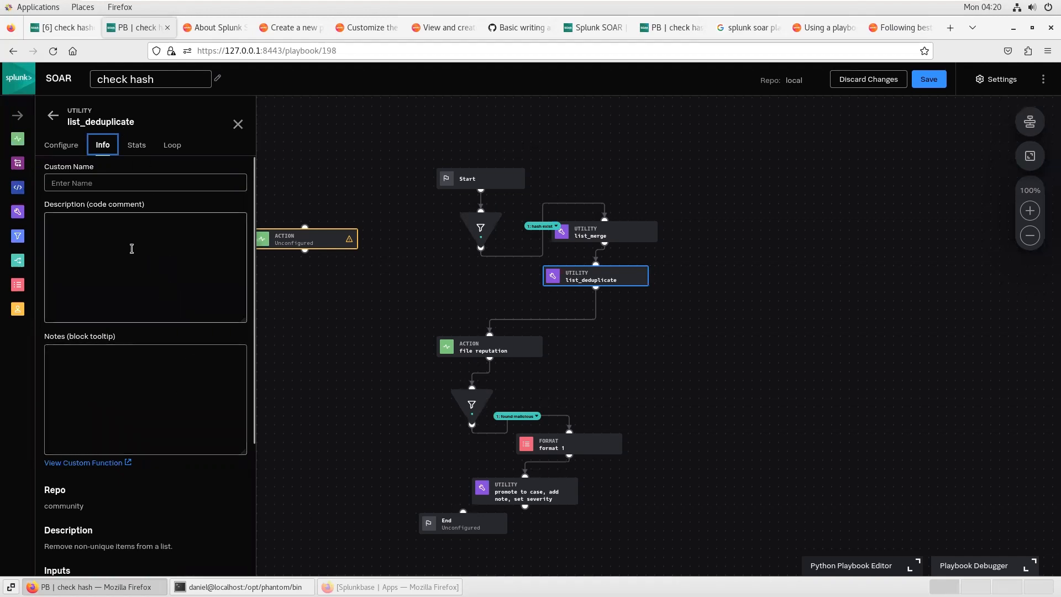
pyautogui.click(69, 148)
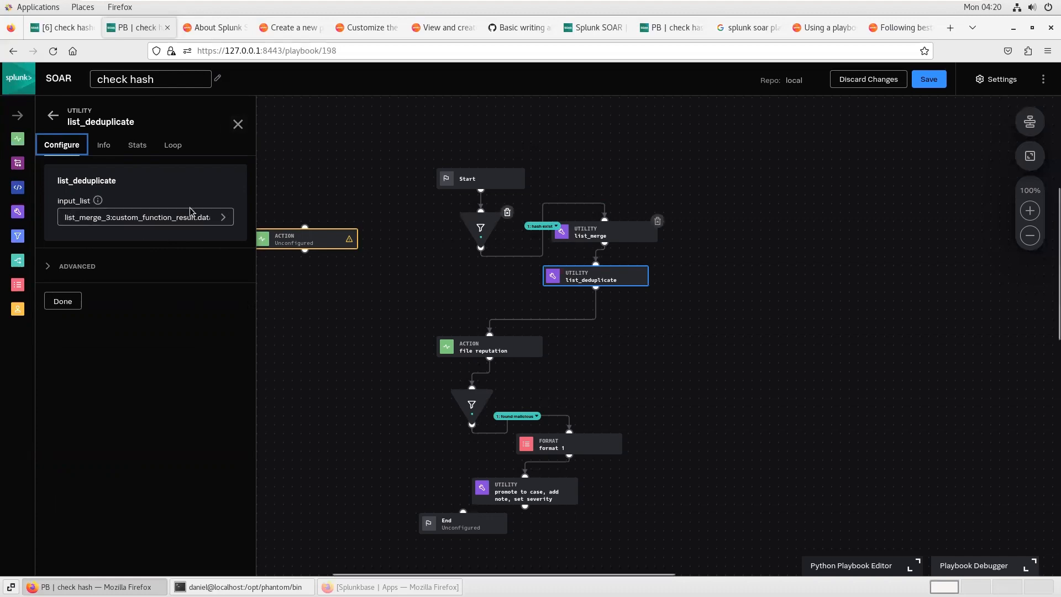
pyautogui.click(238, 124)
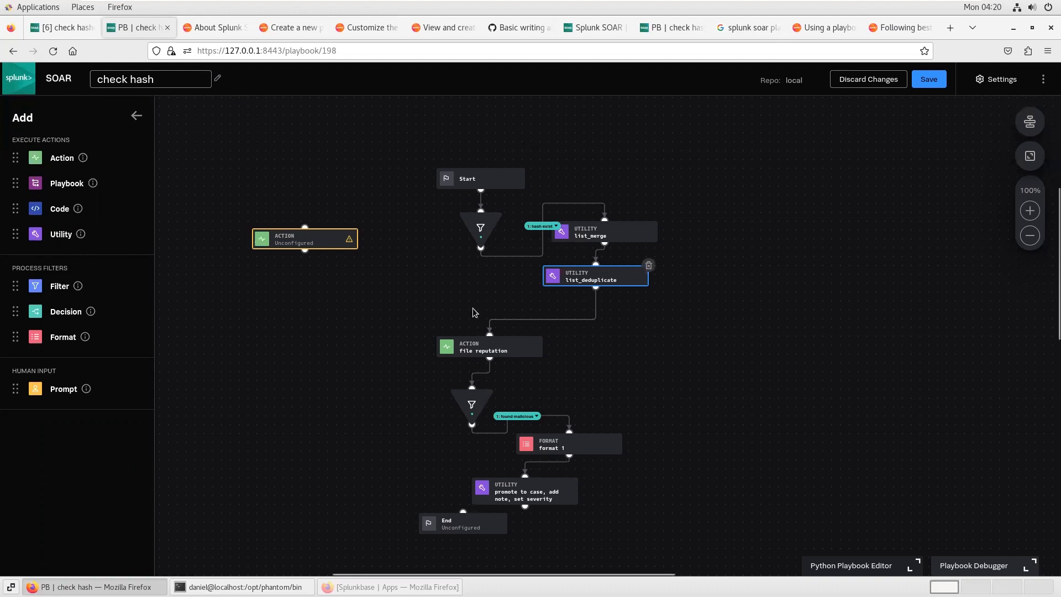
# Step: Inspect the file reputation action's hash input data paths with the hash-type filter turned off
pyautogui.click(471, 347)
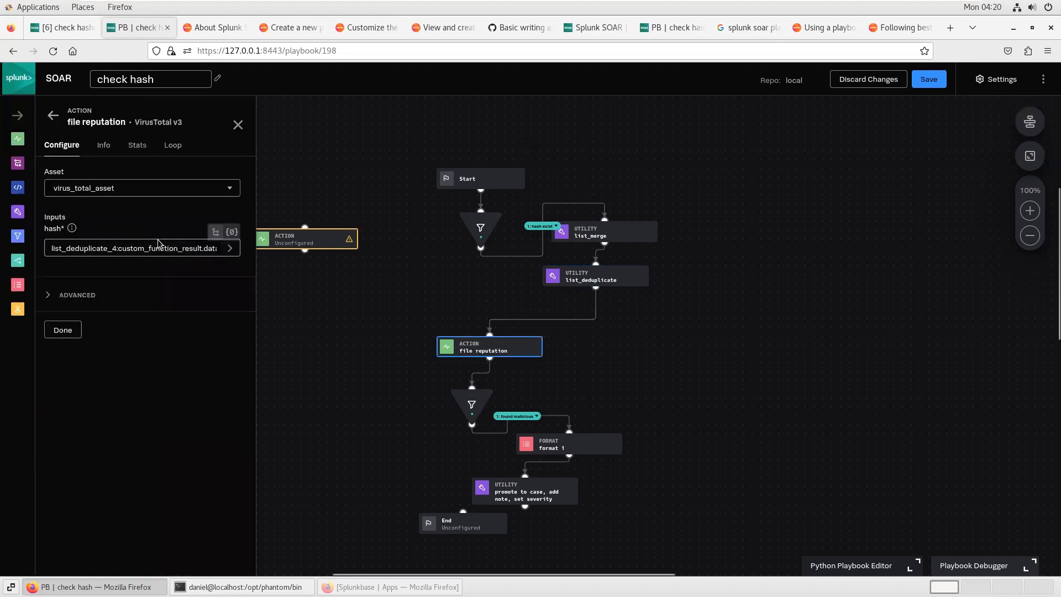
pyautogui.click(88, 249)
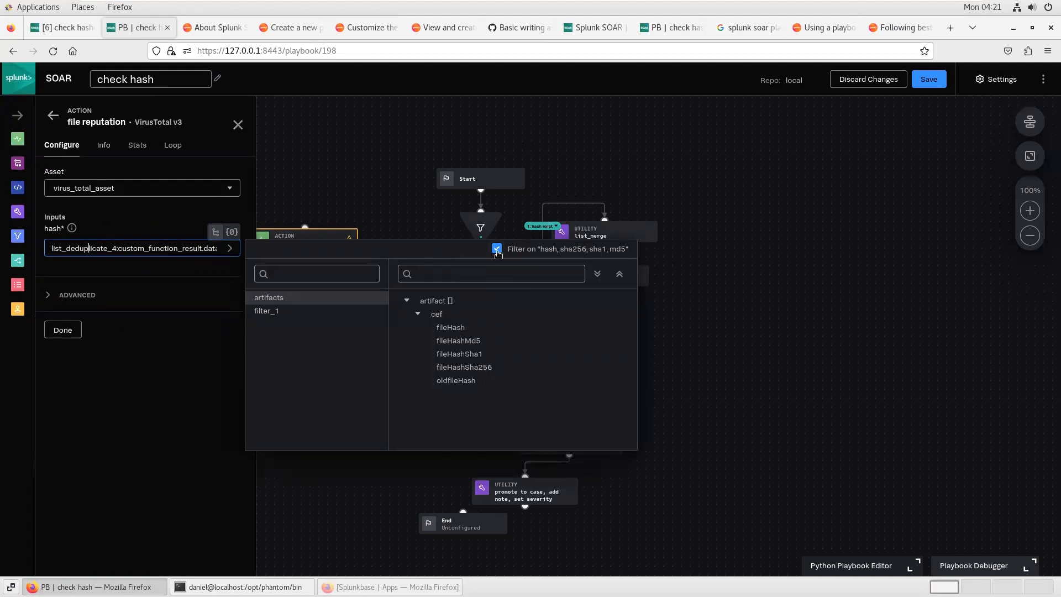
pyautogui.click(496, 249)
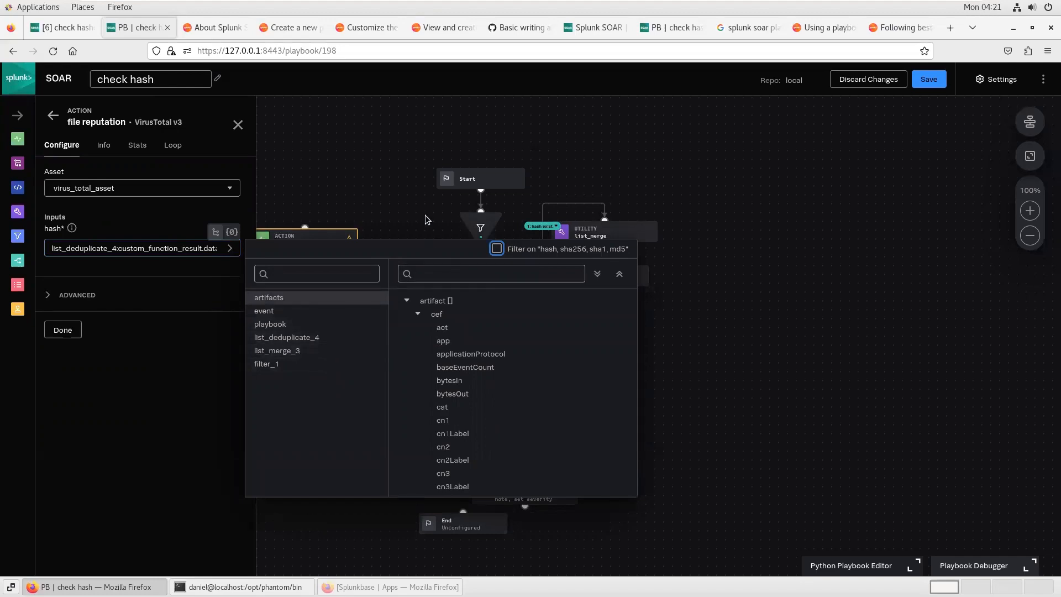
pyautogui.click(237, 124)
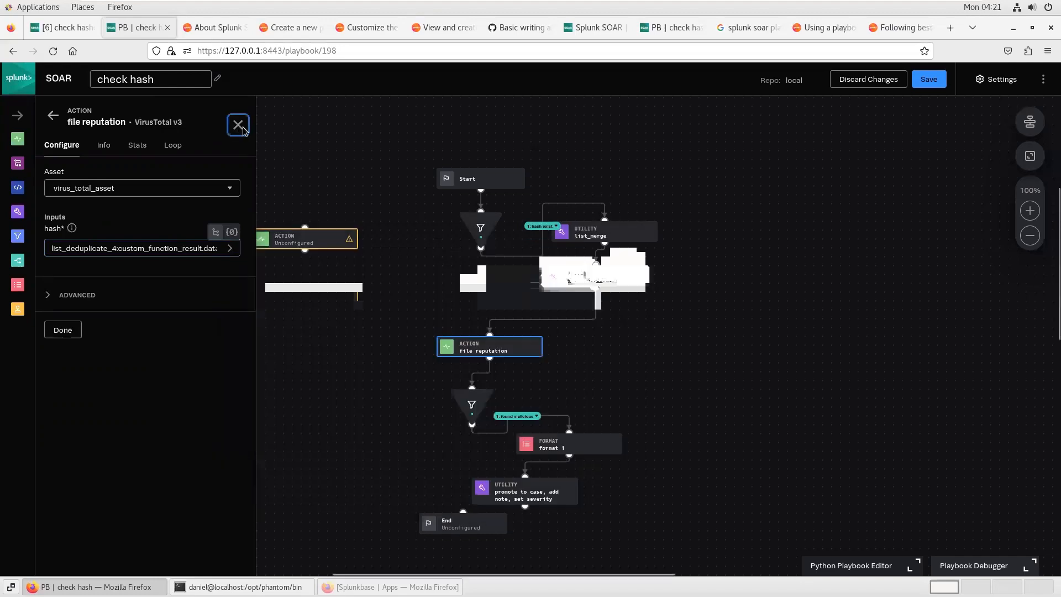
# Step: Open the found malicious filter block to review its conditions
pyautogui.moveTo(342, 372); pyautogui.dragTo(336, 246)
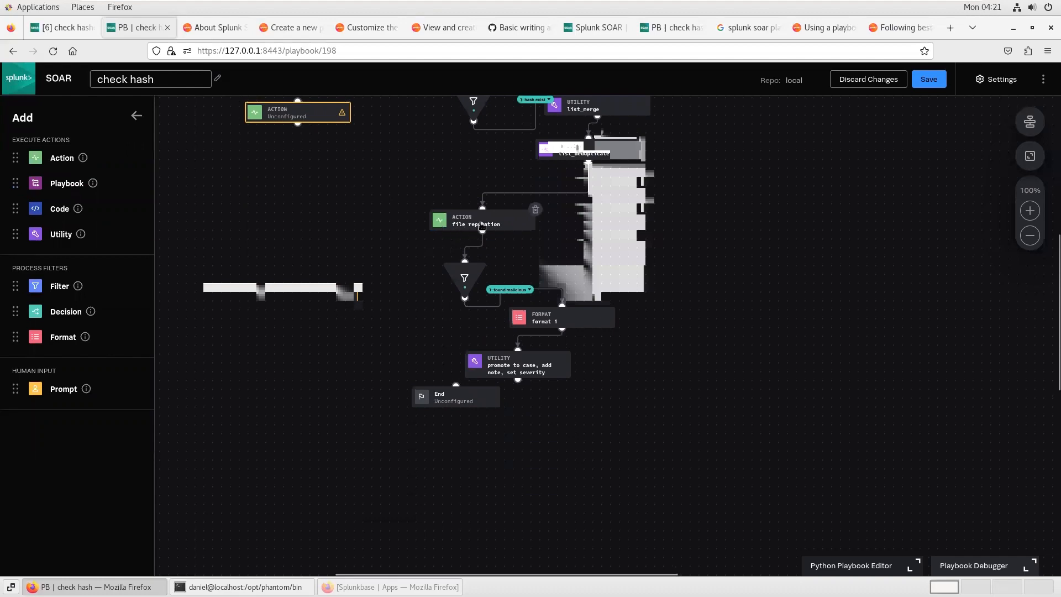
pyautogui.click(459, 277)
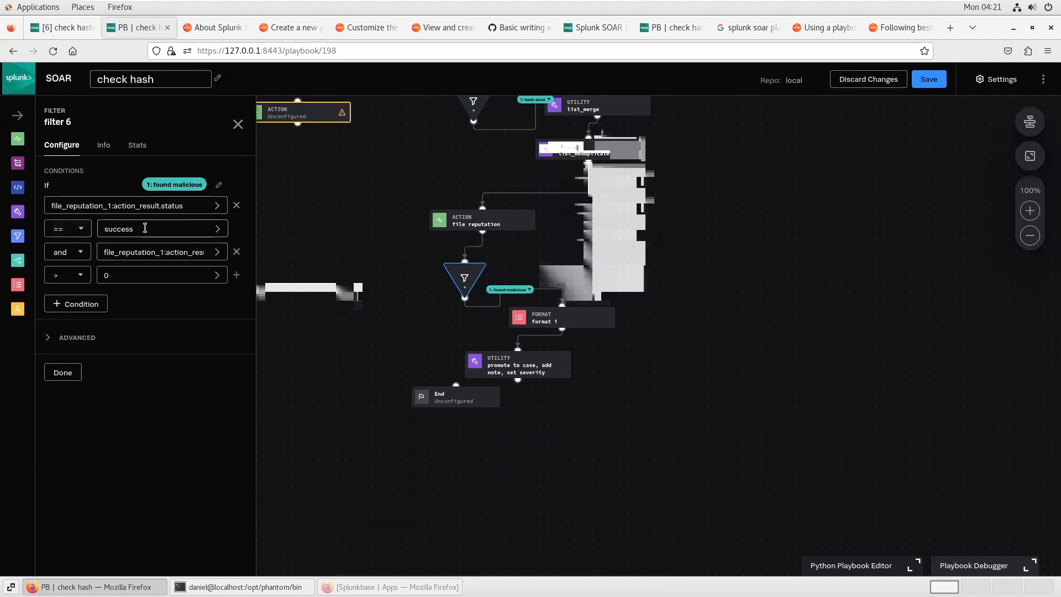
# Step: Inspect the found malicious filter's second condition on the file reputation summary malicious count, then close the filter panel
pyautogui.moveTo(187, 252); pyautogui.dragTo(263, 255)
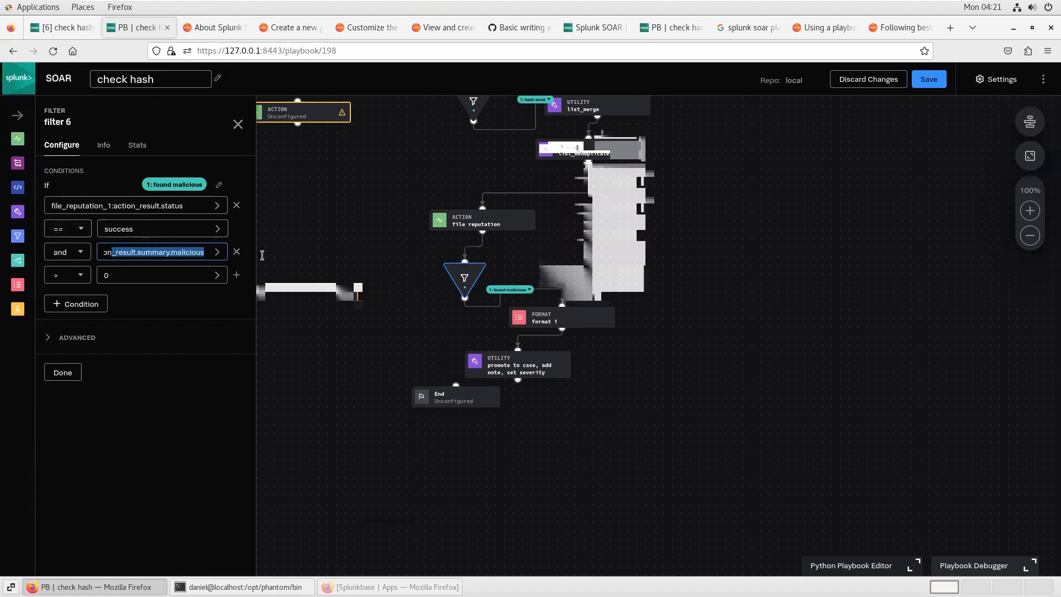
pyautogui.click(188, 256)
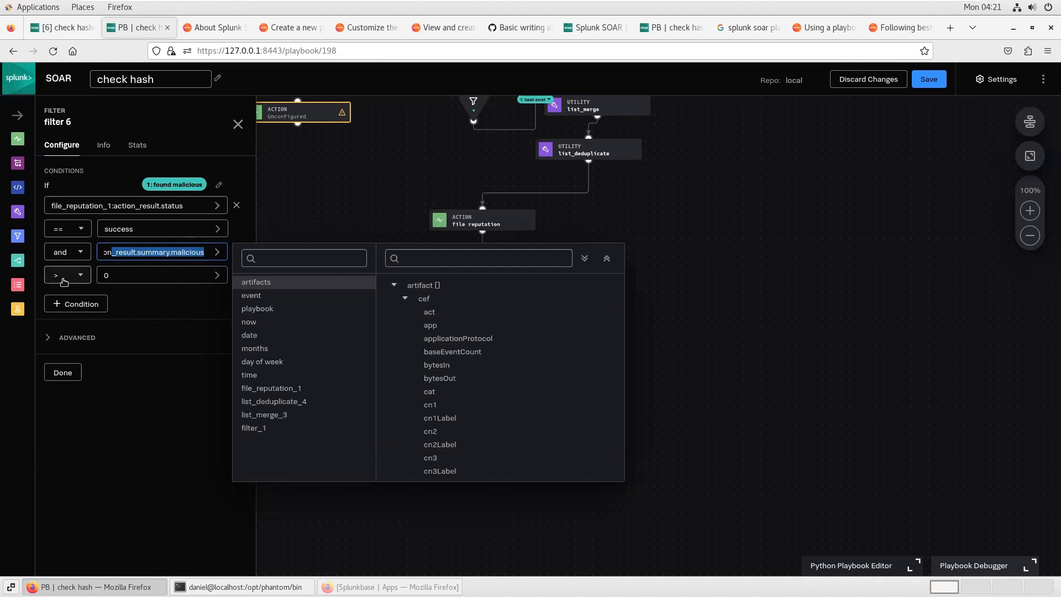
pyautogui.click(237, 125)
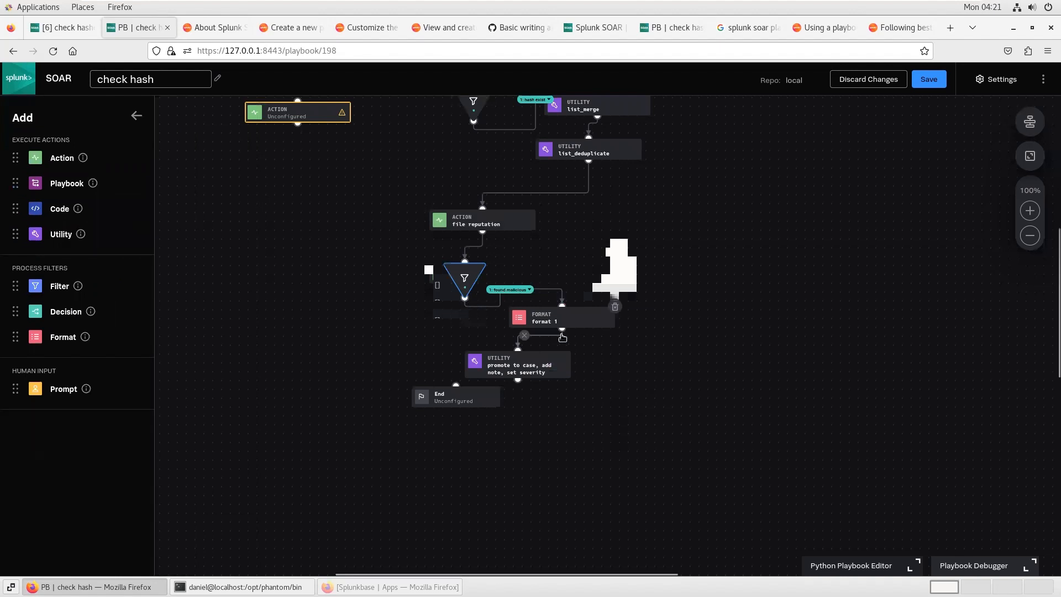
# Step: Review the format 1 block's template and its parameter datapath from filter_6's condition_1 hash, rechecking the filter block
pyautogui.click(542, 321)
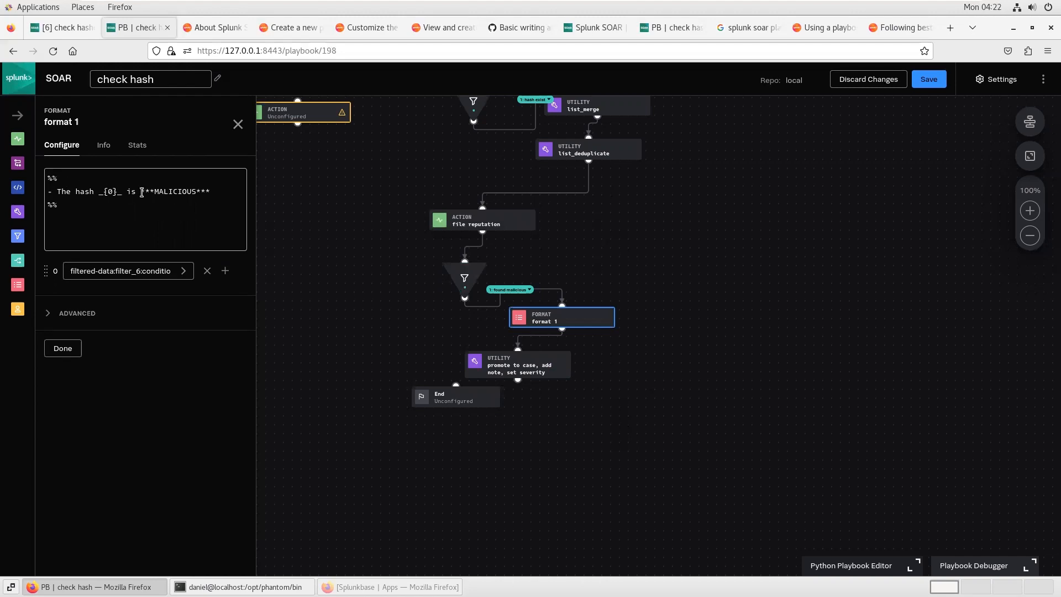
pyautogui.tripleClick(147, 274)
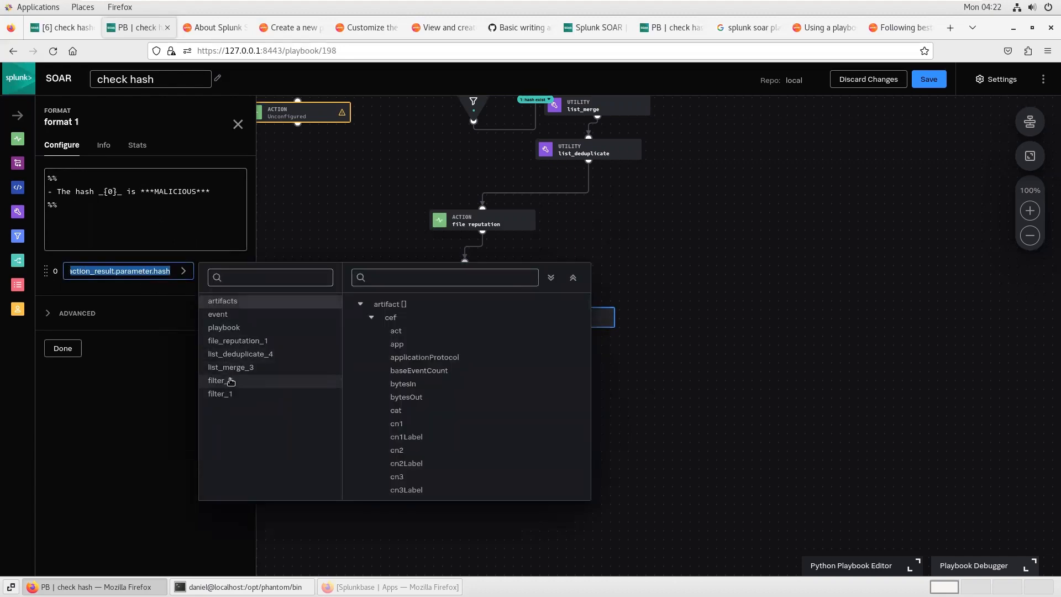
pyautogui.click(231, 381)
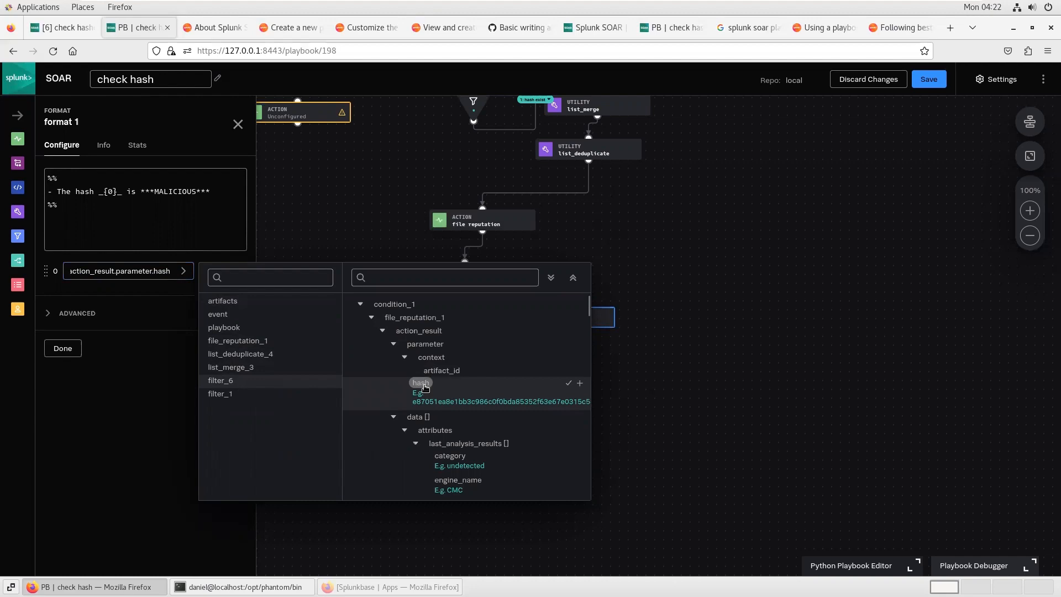
pyautogui.click(126, 278)
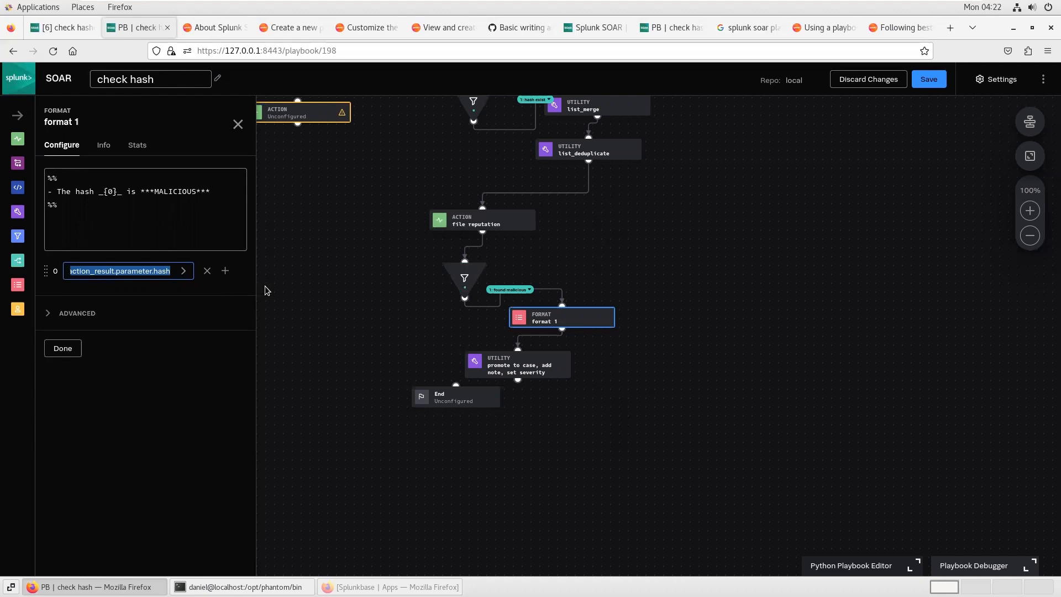
pyautogui.click(459, 279)
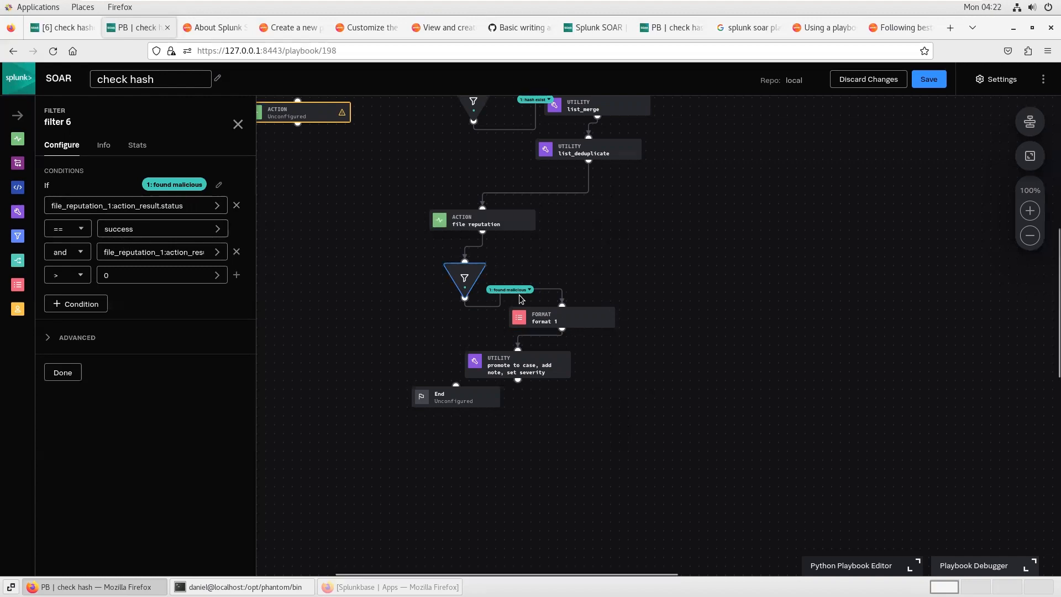
pyautogui.click(239, 122)
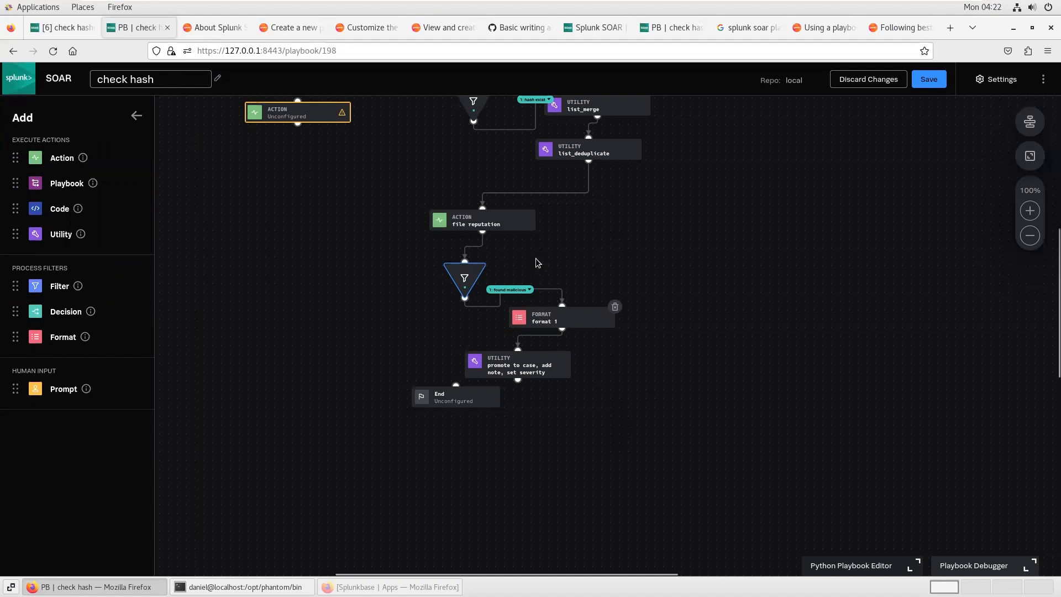
pyautogui.click(544, 321)
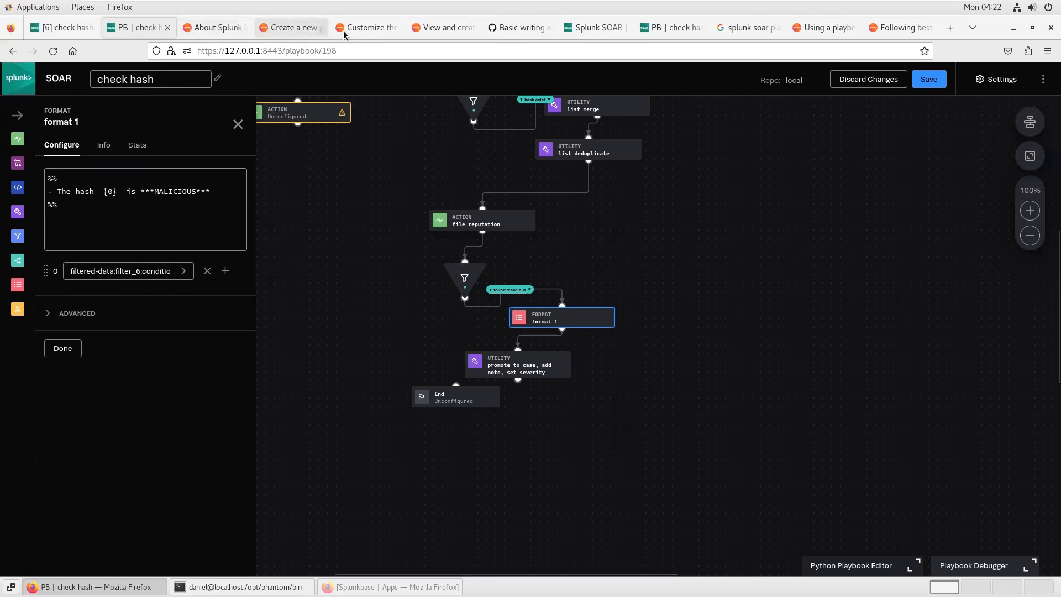
# Step: Read the Splunk SOAR documentation on Format block templates and wrapping lines with %%, then return to the playbook
pyautogui.click(365, 29)
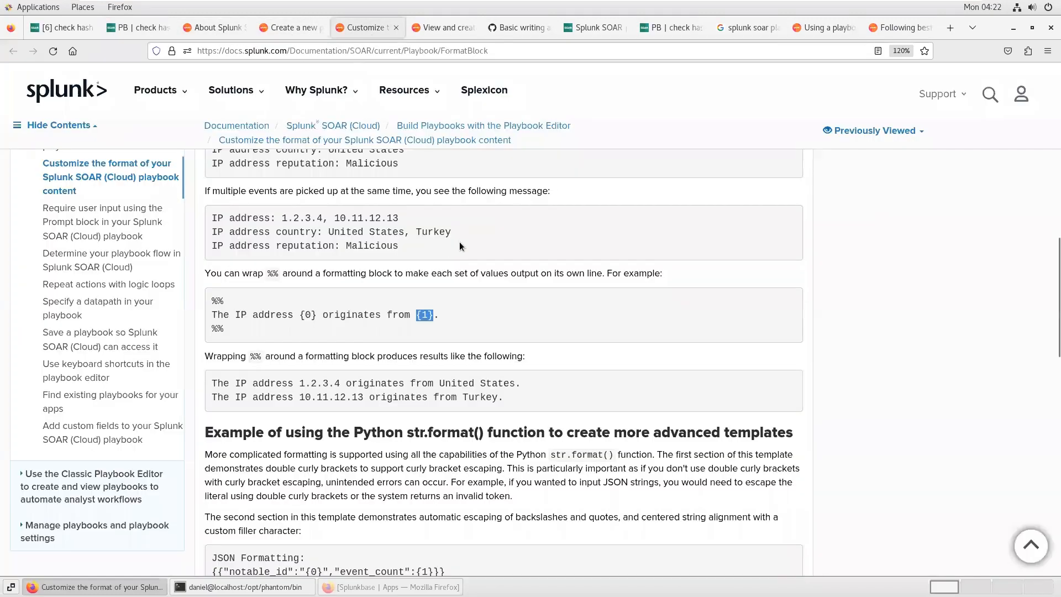
pyautogui.scroll(20, 459, 241)
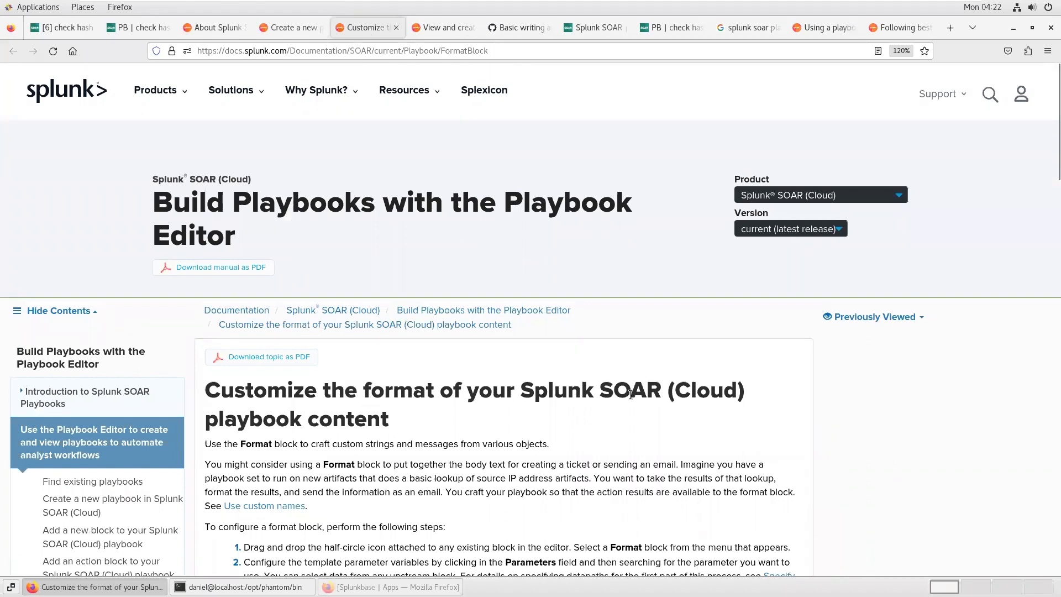
pyautogui.scroll(-1, 364, 447)
pyautogui.scroll(-5, 364, 448)
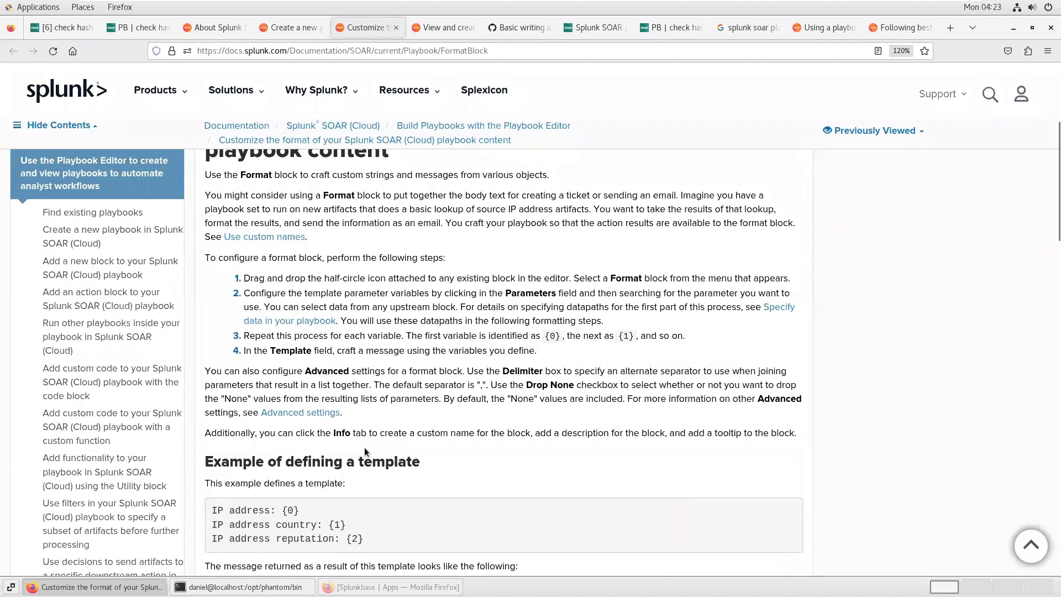
pyautogui.scroll(-5, 364, 446)
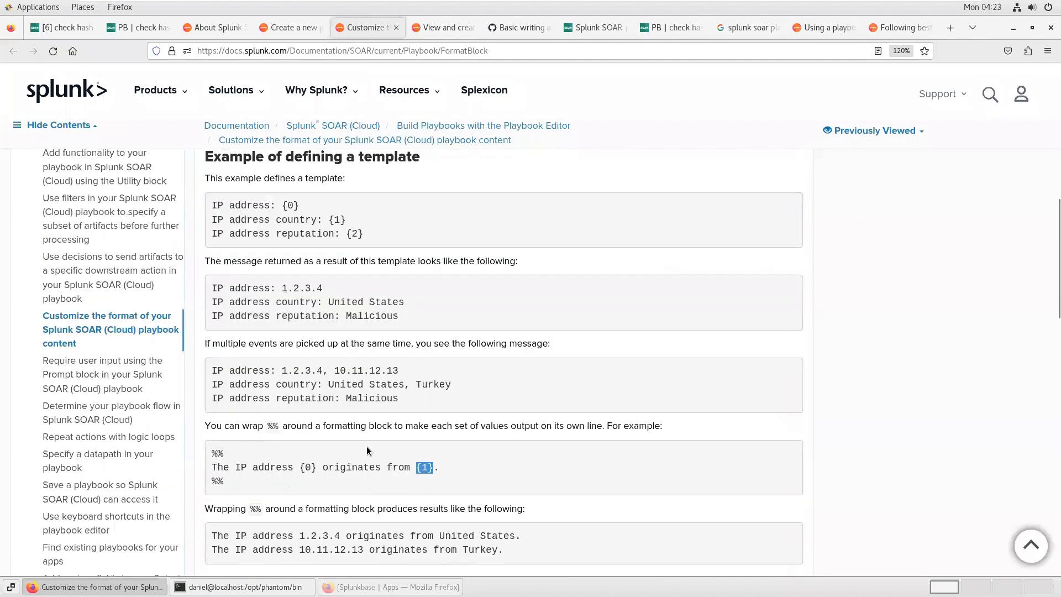
pyautogui.scroll(-3, 366, 450)
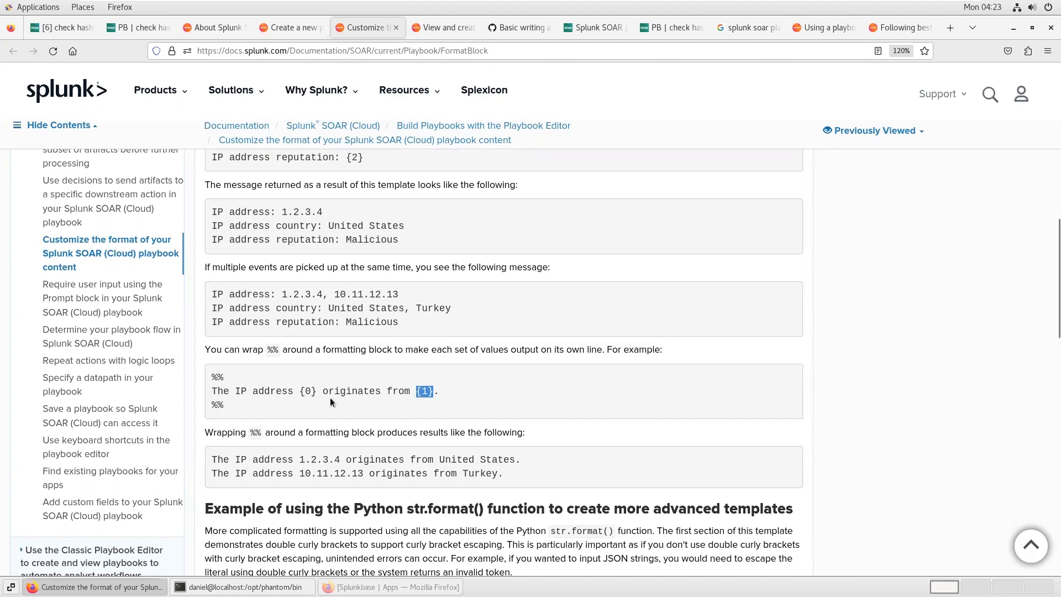
pyautogui.moveTo(223, 391); pyautogui.dragTo(323, 391)
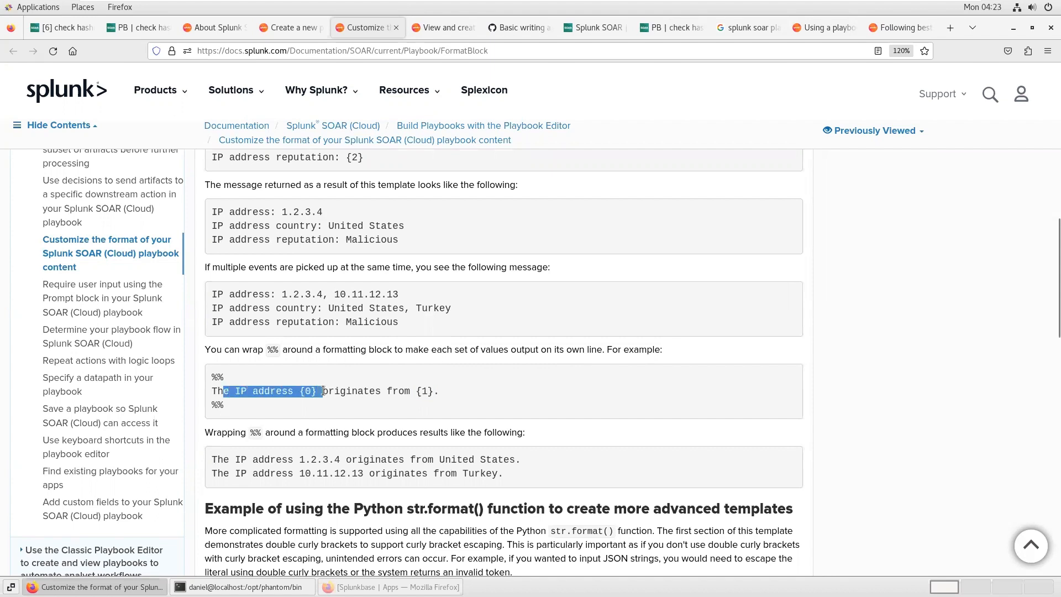
pyautogui.click(280, 392)
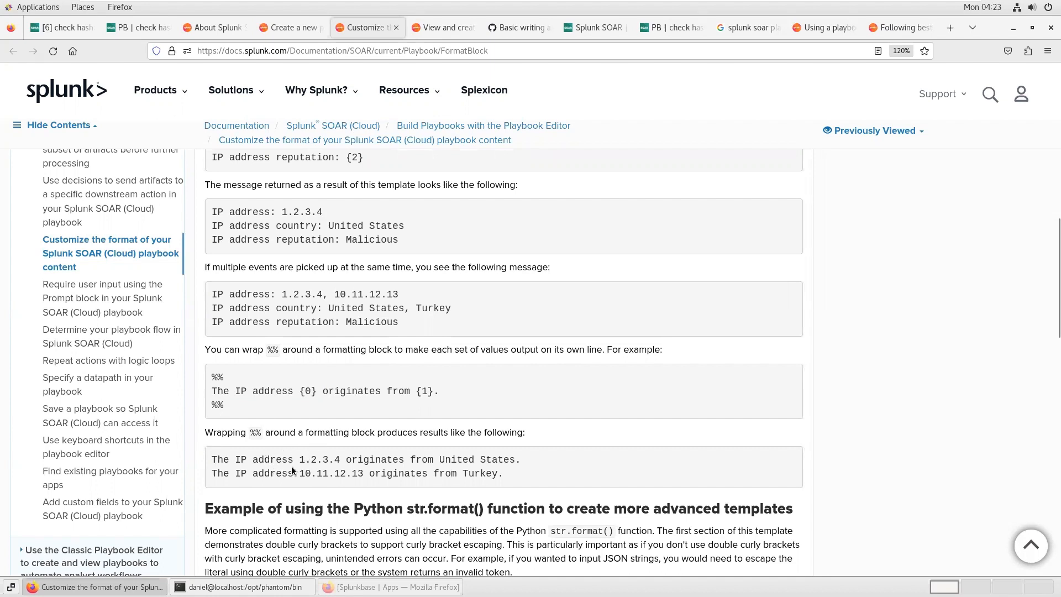
pyautogui.click(130, 28)
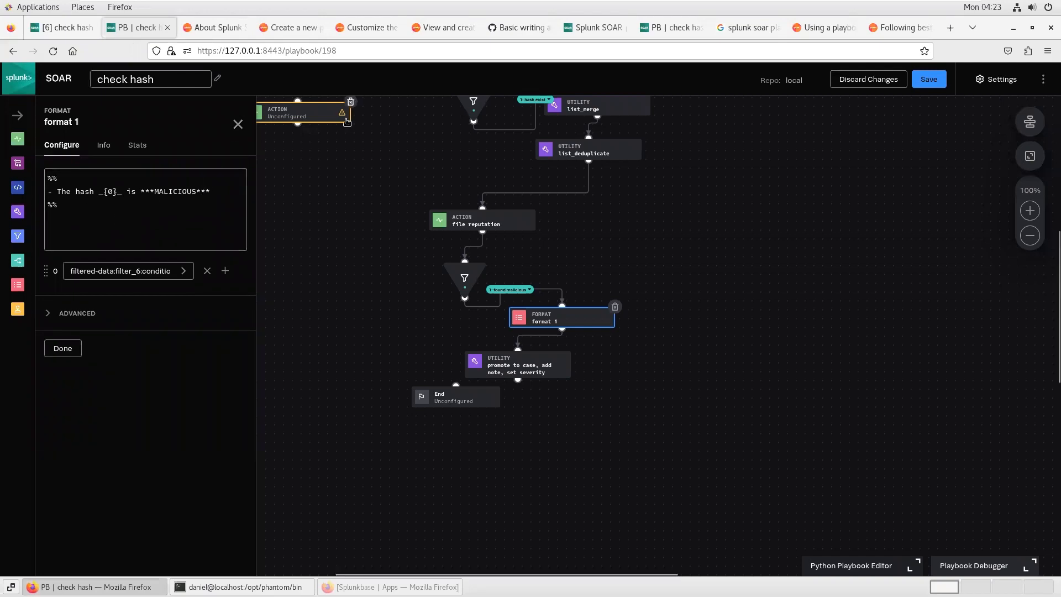
# Step: Read the Splunk Phantom notes documentation on using HTML and Markdown in notes
pyautogui.click(443, 28)
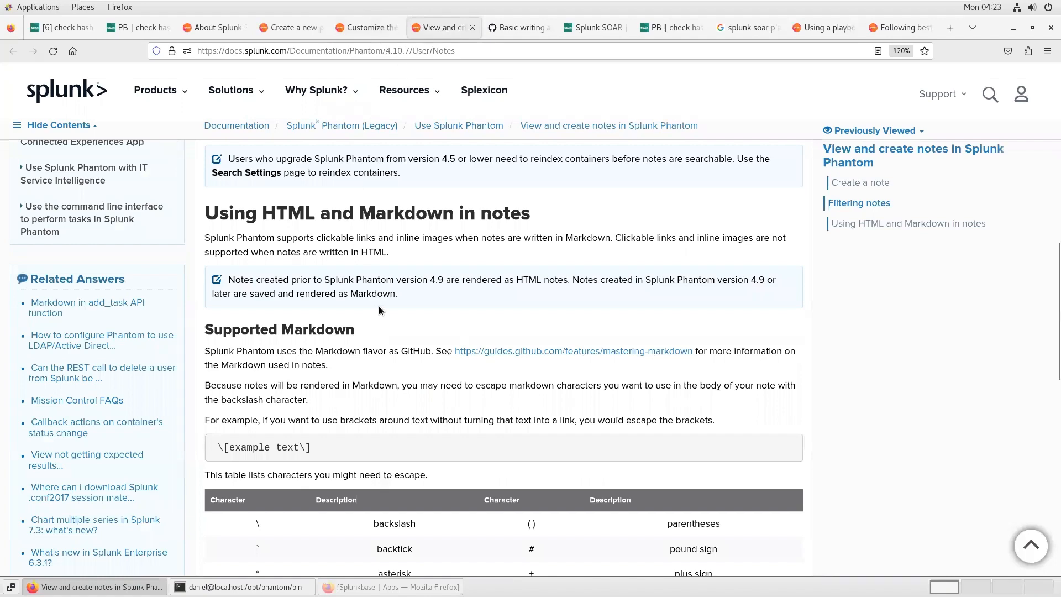
pyautogui.scroll(2, 379, 307)
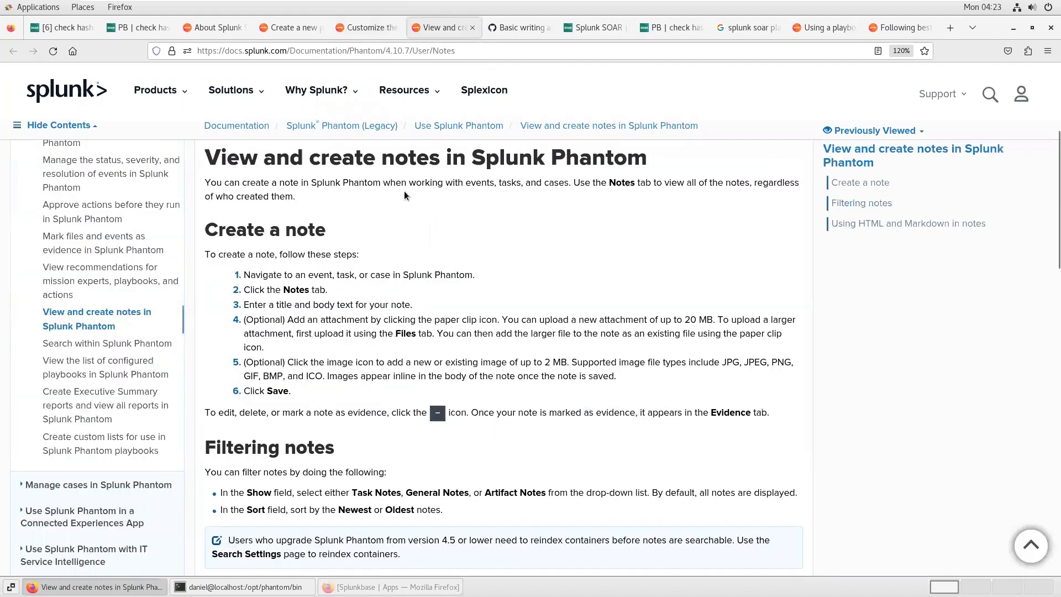
pyautogui.scroll(-3, 601, 374)
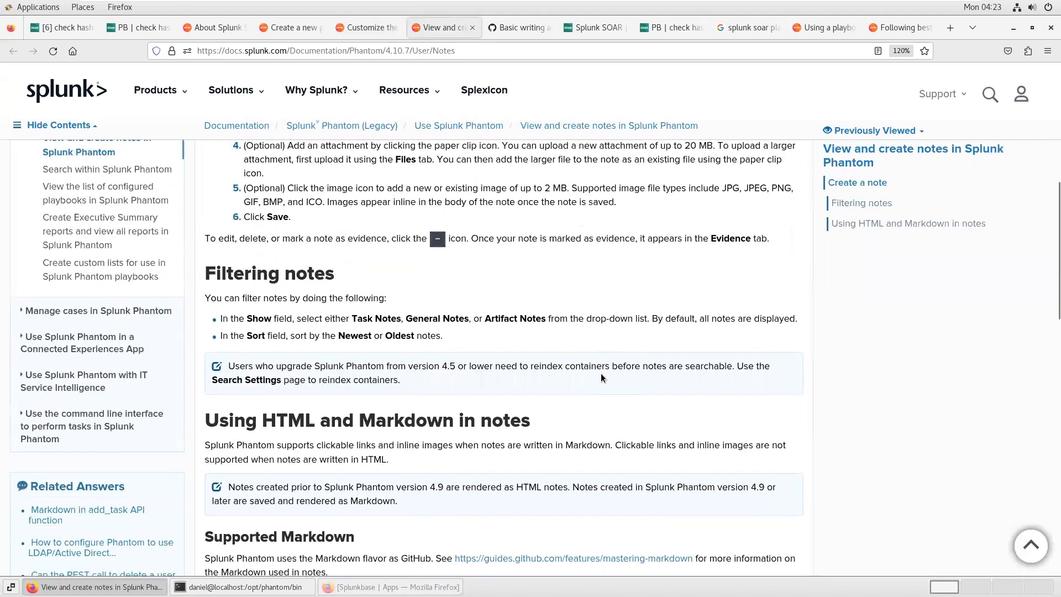
pyautogui.scroll(-2, 601, 377)
pyautogui.scroll(-1, 603, 379)
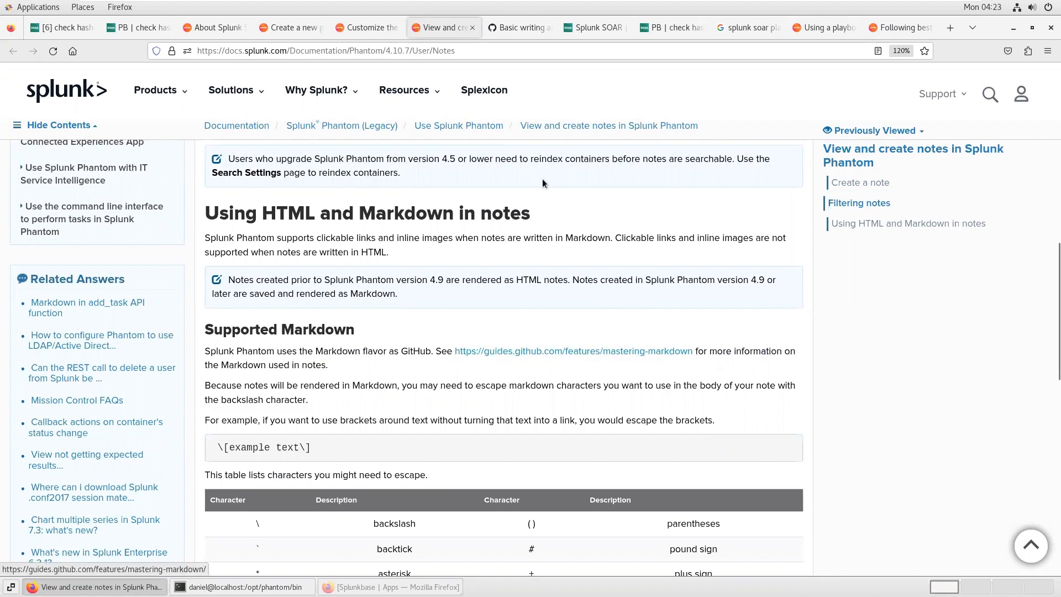
# Step: Browse the GitHub basic Markdown formatting syntax guide, then return to the playbook editor
pyautogui.click(525, 31)
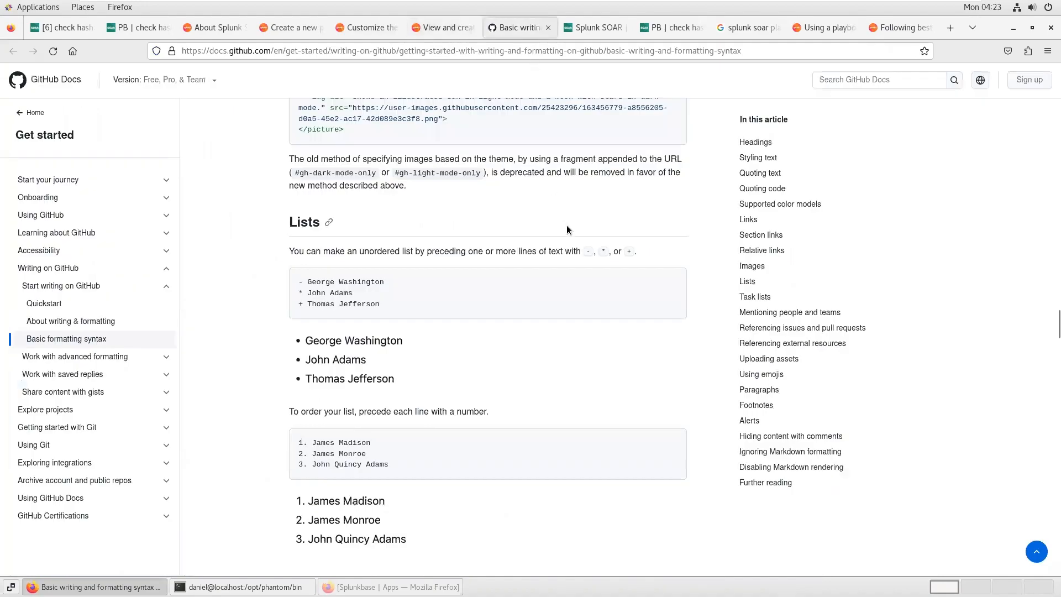
pyautogui.scroll(20, 565, 224)
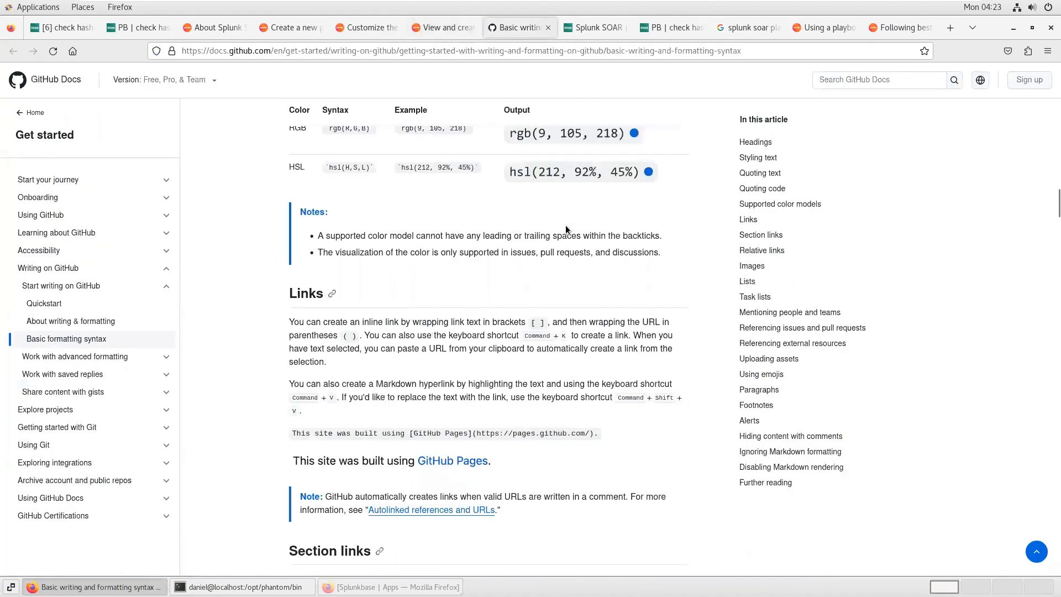
pyautogui.scroll(15, 565, 224)
pyautogui.scroll(1, 565, 224)
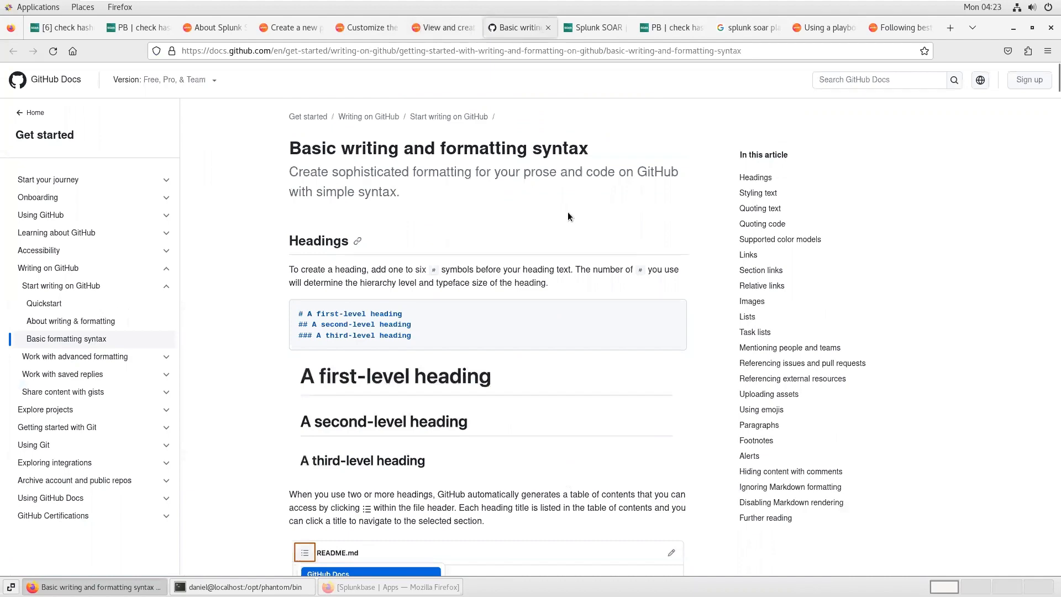
pyautogui.scroll(-10, 528, 360)
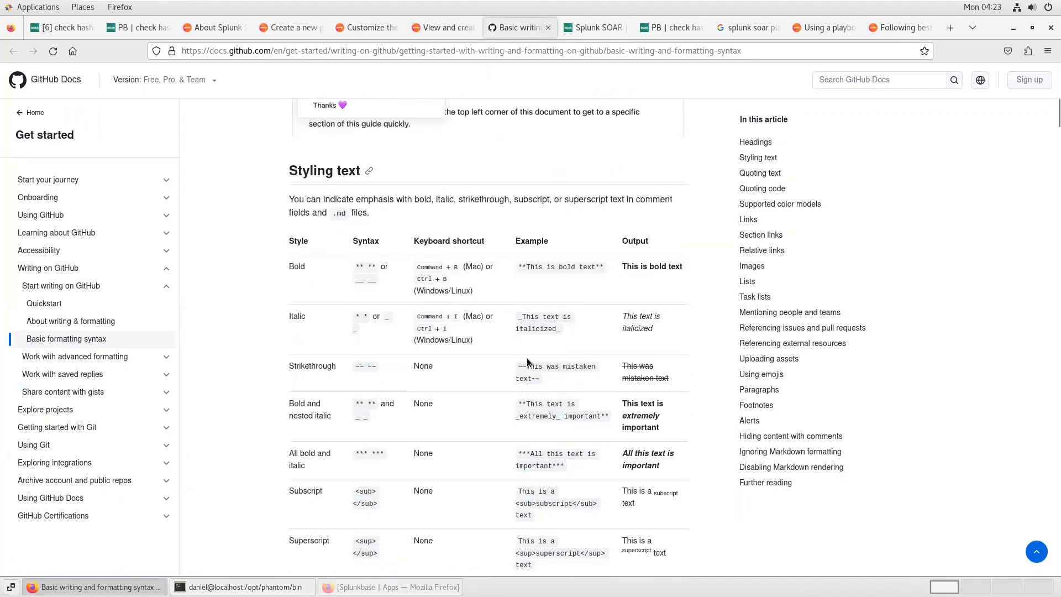
pyautogui.scroll(-2, 702, 352)
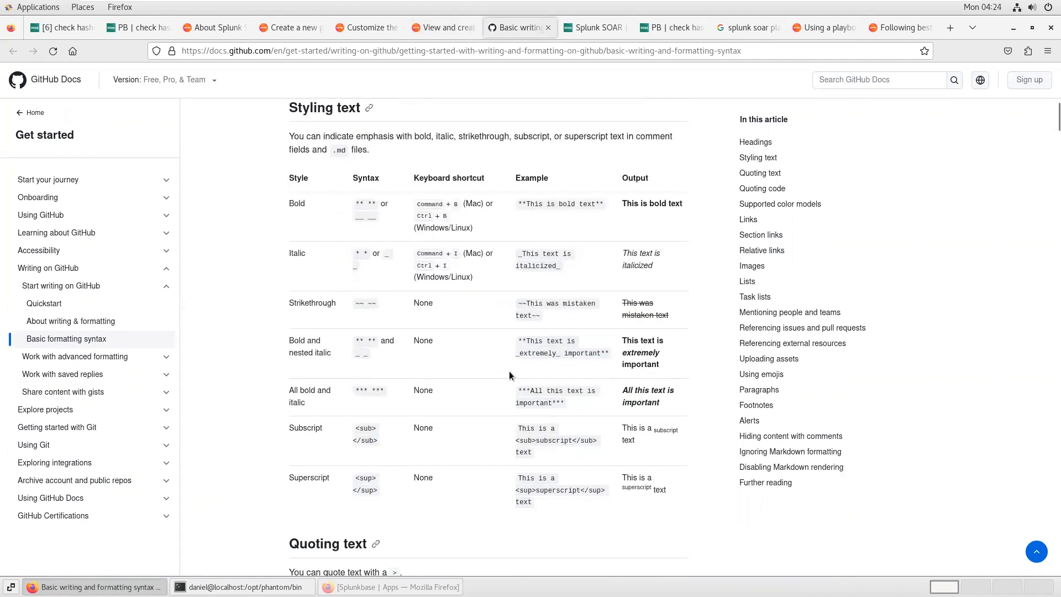
pyautogui.scroll(-6, 538, 346)
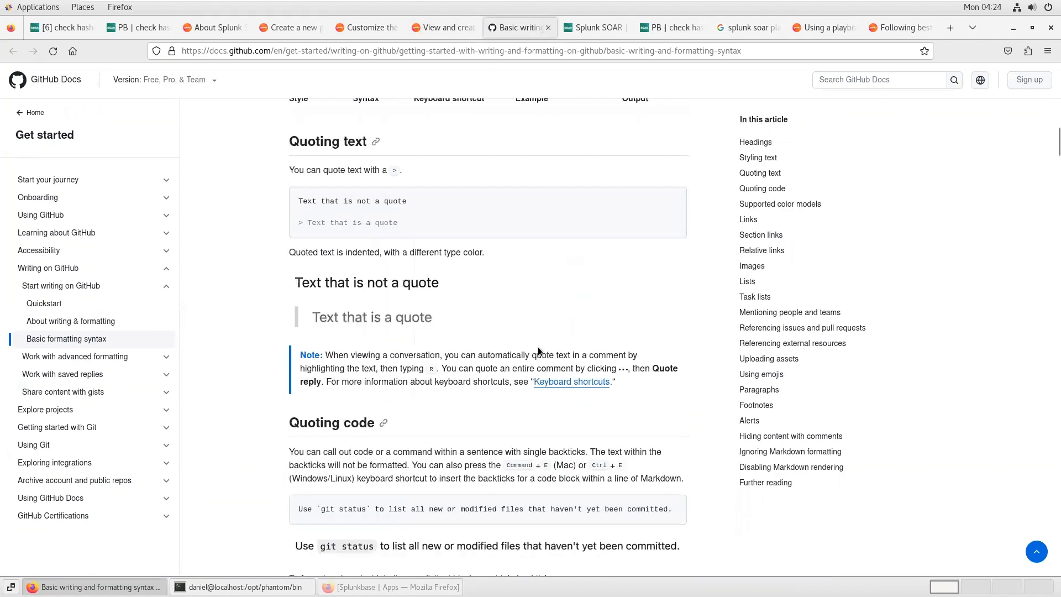
pyautogui.scroll(-10, 538, 347)
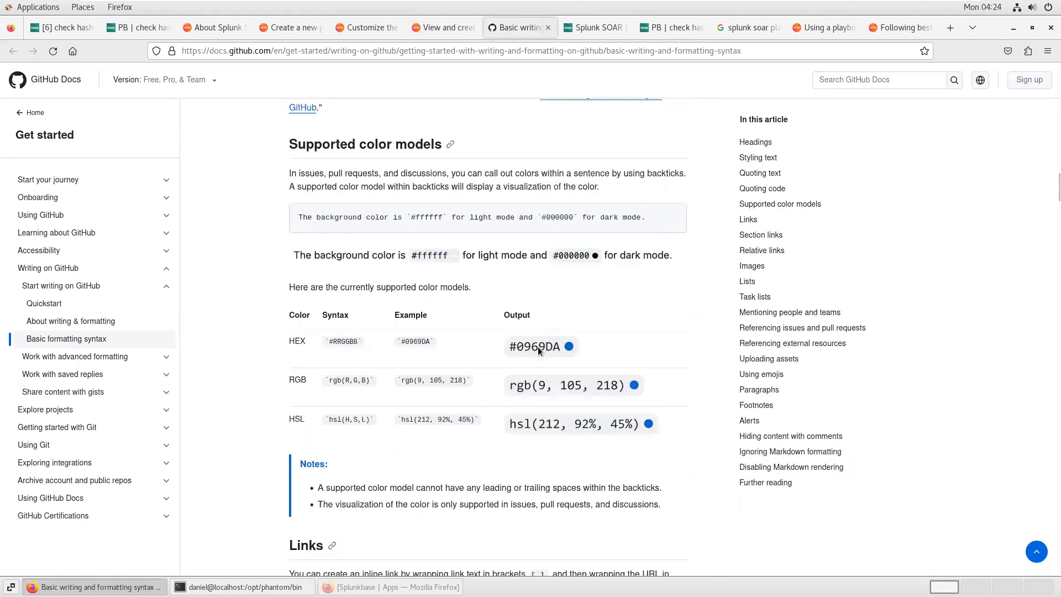
pyautogui.scroll(-10, 538, 346)
pyautogui.scroll(-2, 538, 346)
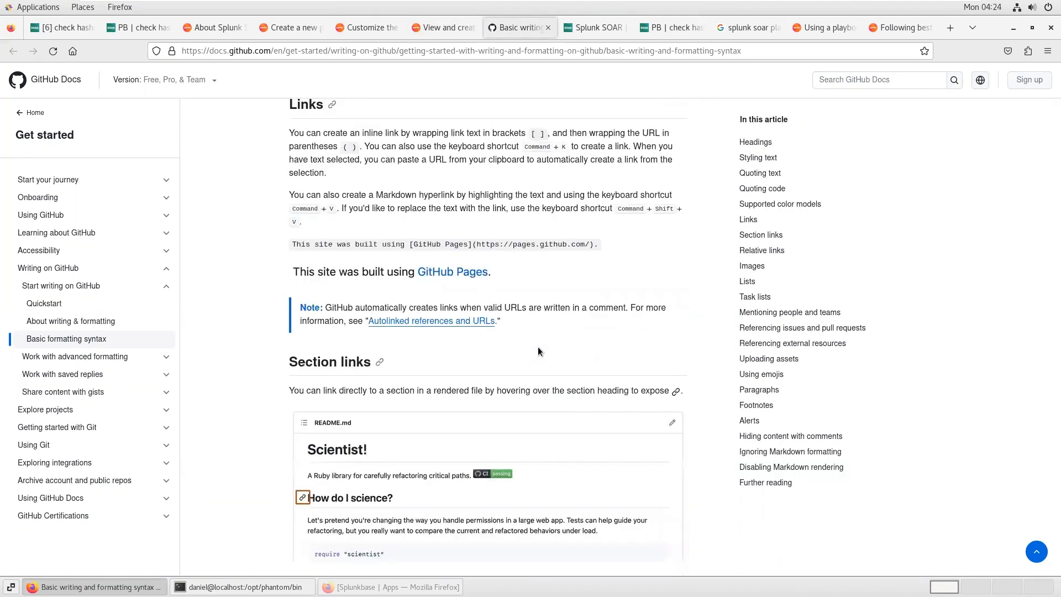
pyautogui.scroll(-3, 413, 204)
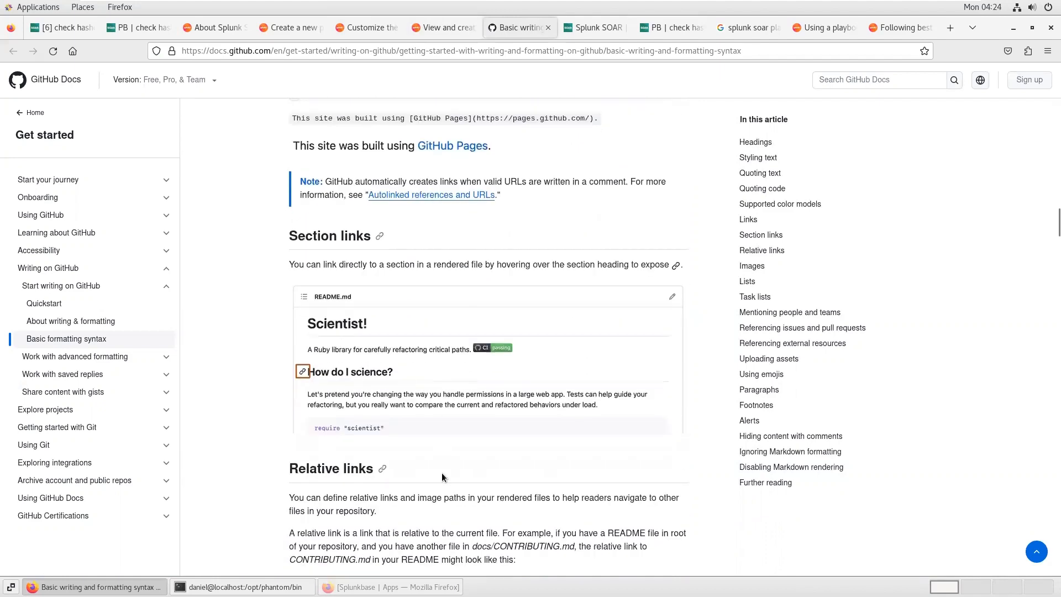
pyautogui.scroll(-3, 438, 425)
pyautogui.scroll(-6, 437, 426)
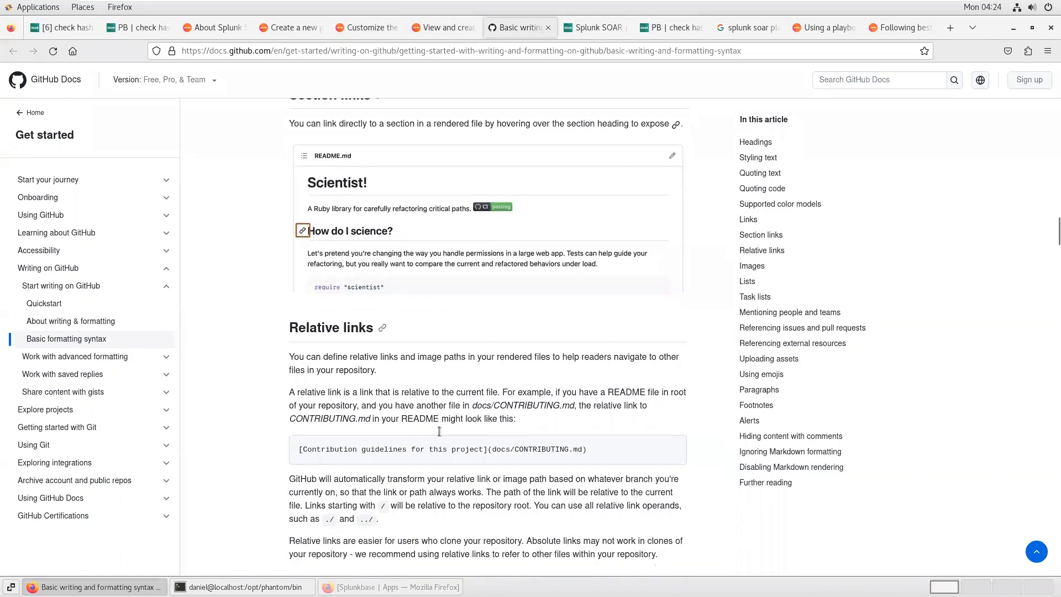
pyautogui.scroll(-20, 439, 432)
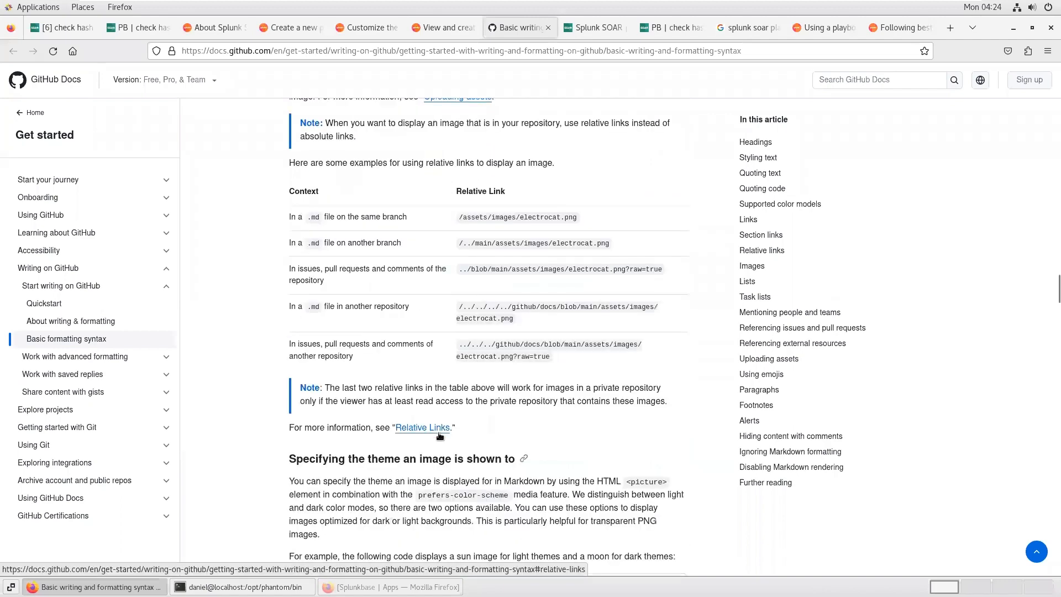
pyautogui.scroll(6, 439, 432)
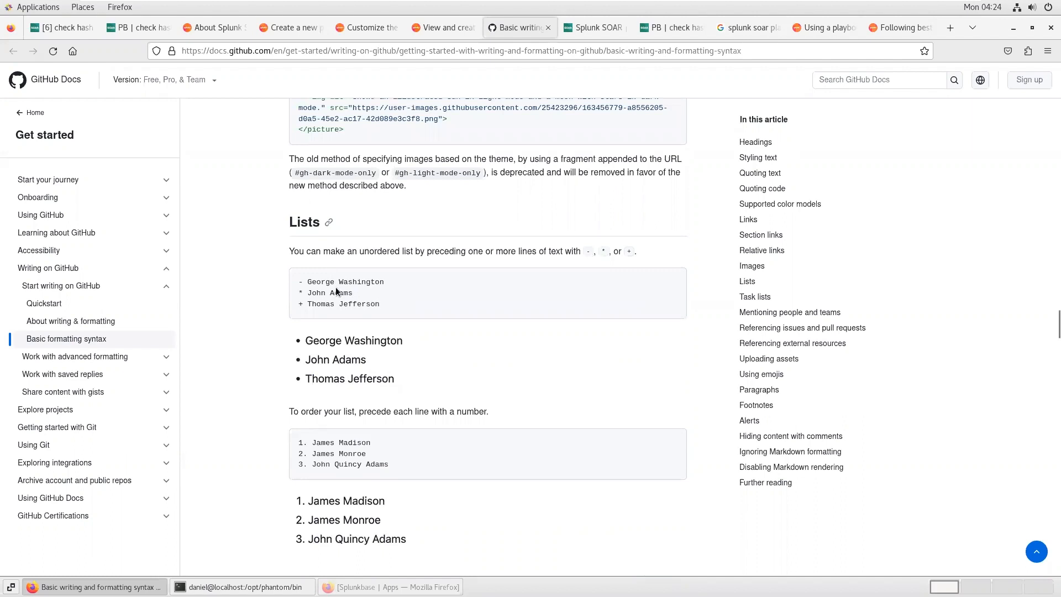
pyautogui.click(134, 28)
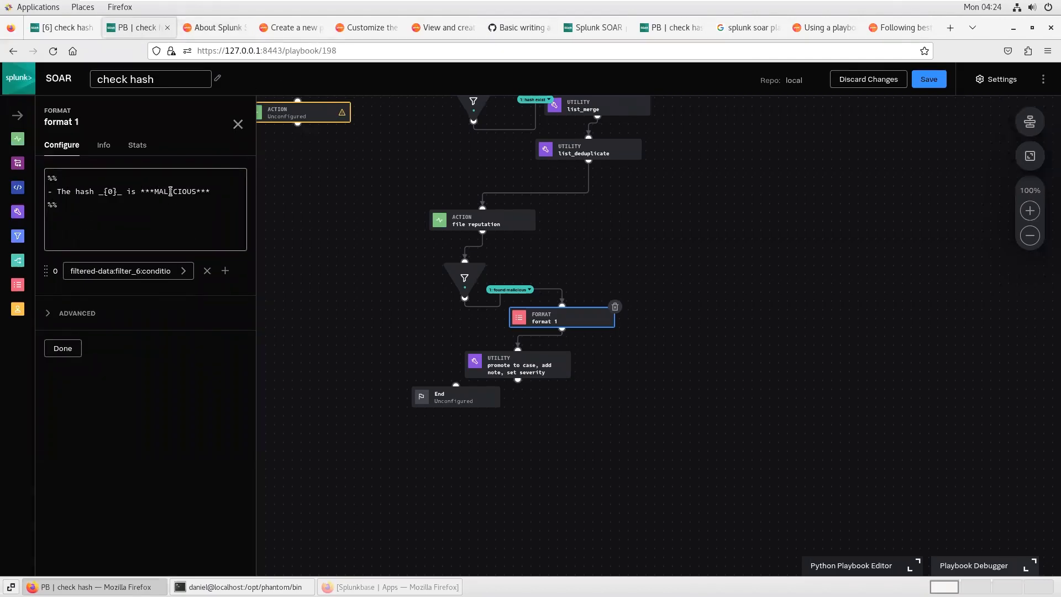
# Step: Review the promote to case, add note, set severity utility block's template, note settings and severity
pyautogui.click(238, 124)
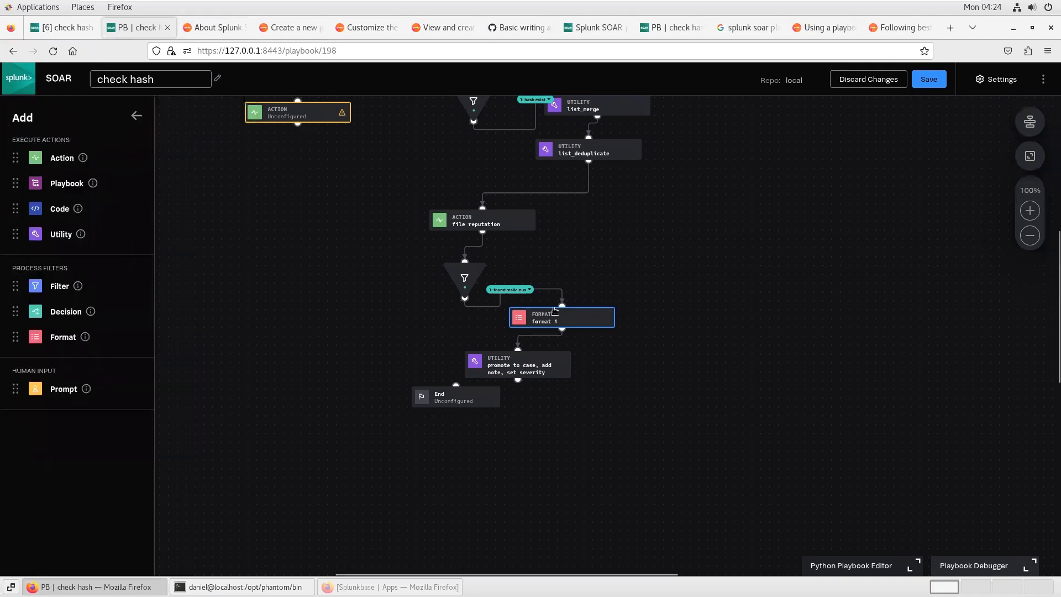
pyautogui.click(491, 366)
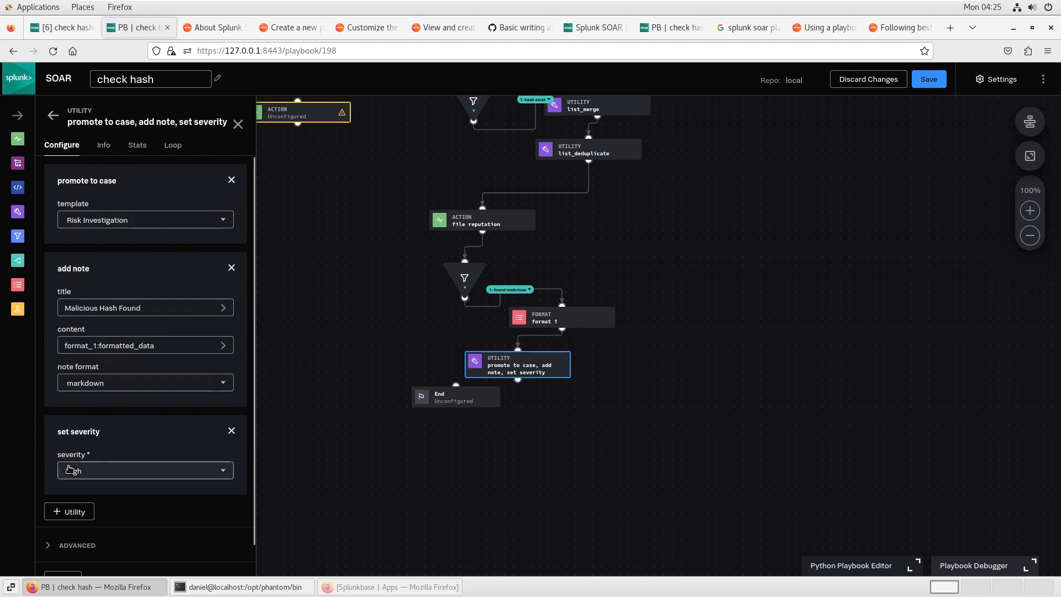
pyautogui.click(238, 125)
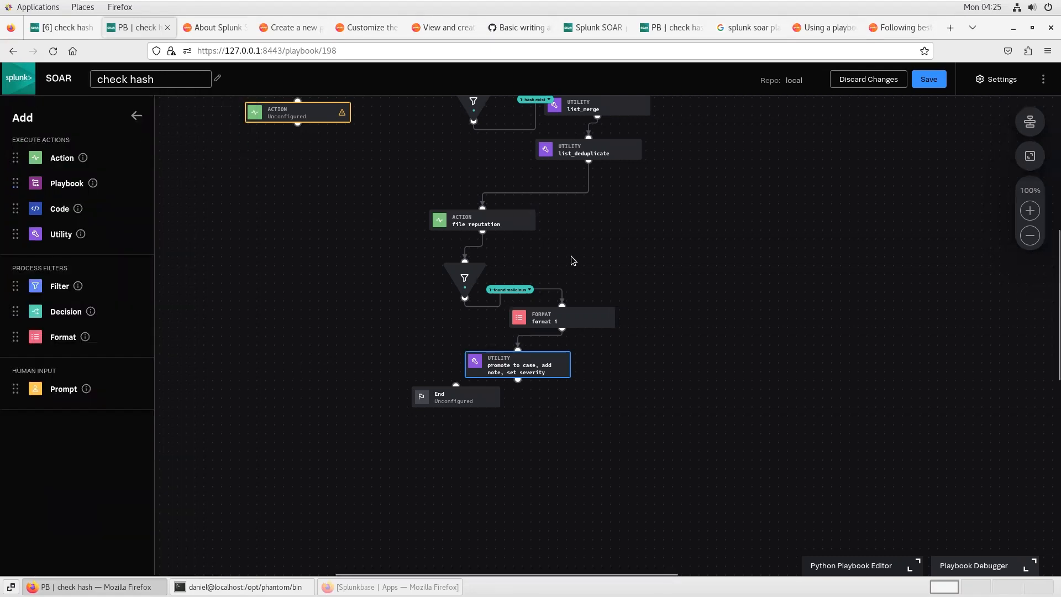
pyautogui.moveTo(721, 236); pyautogui.dragTo(722, 319)
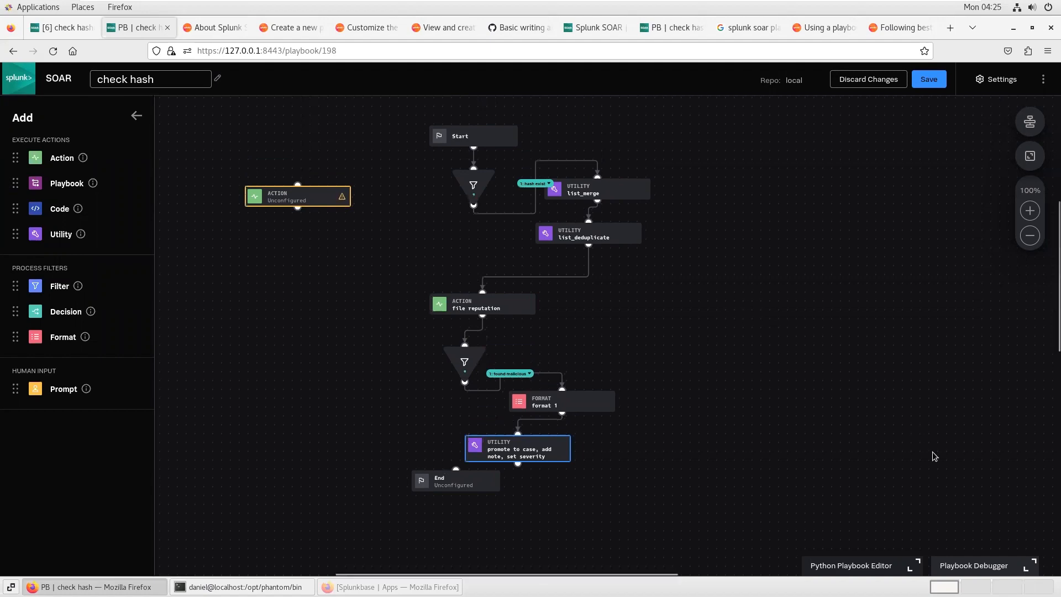
# Step: Check the file hash fields of the check hashes event's artifacts, then return to the playbook editor
pyautogui.click(48, 34)
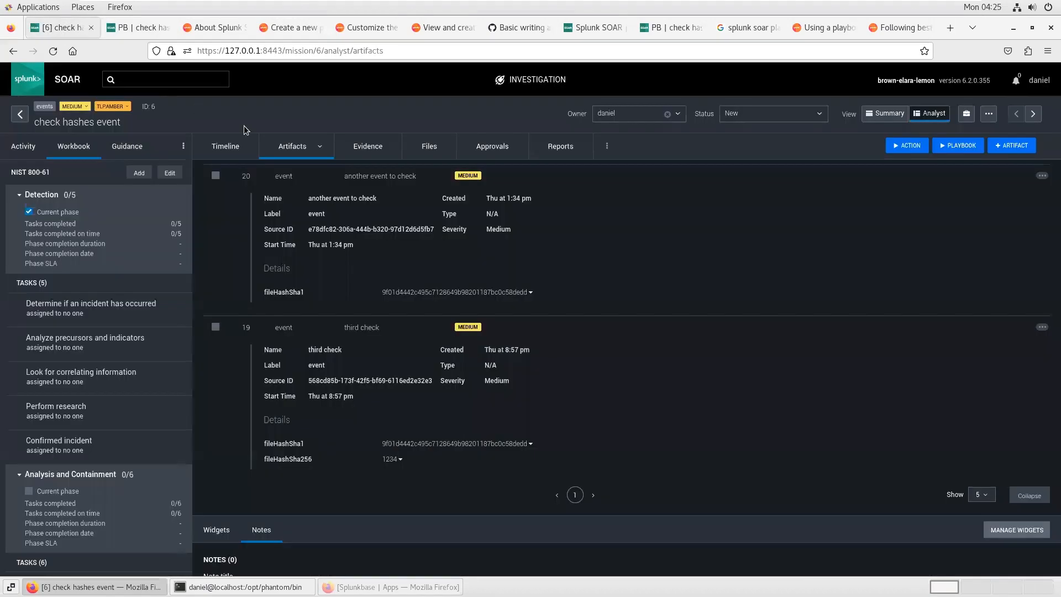
pyautogui.scroll(3, 313, 256)
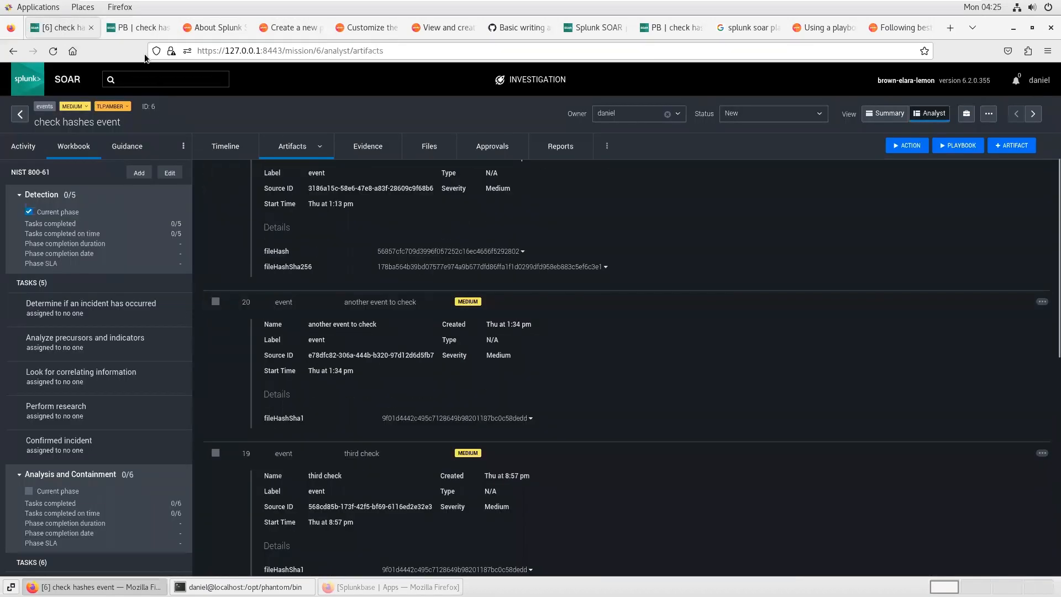
pyautogui.click(138, 27)
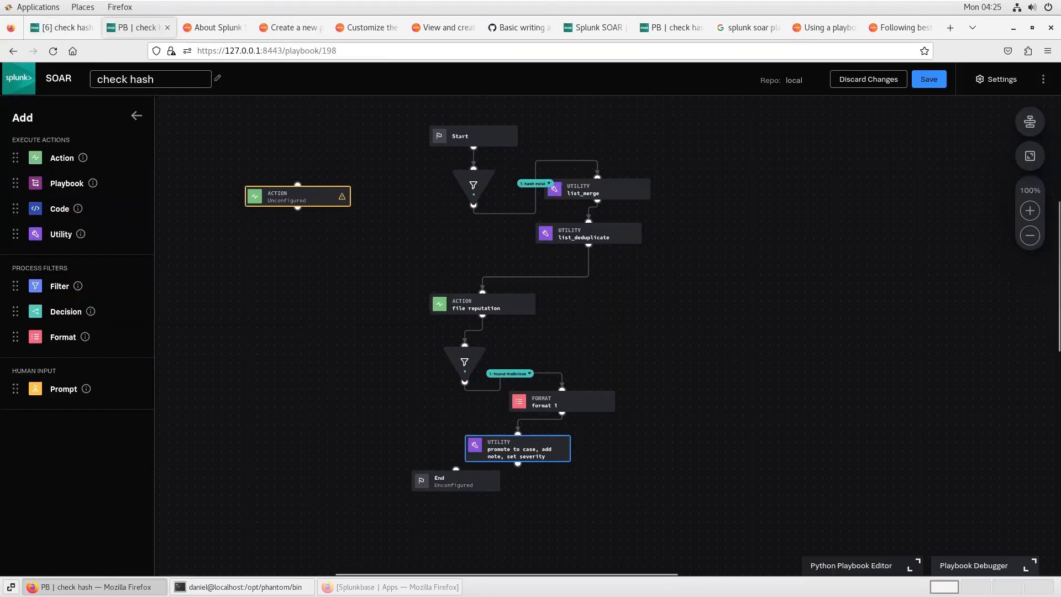
# Step: Save the playbook to the local repo with the comment "demo"
pyautogui.click(973, 566)
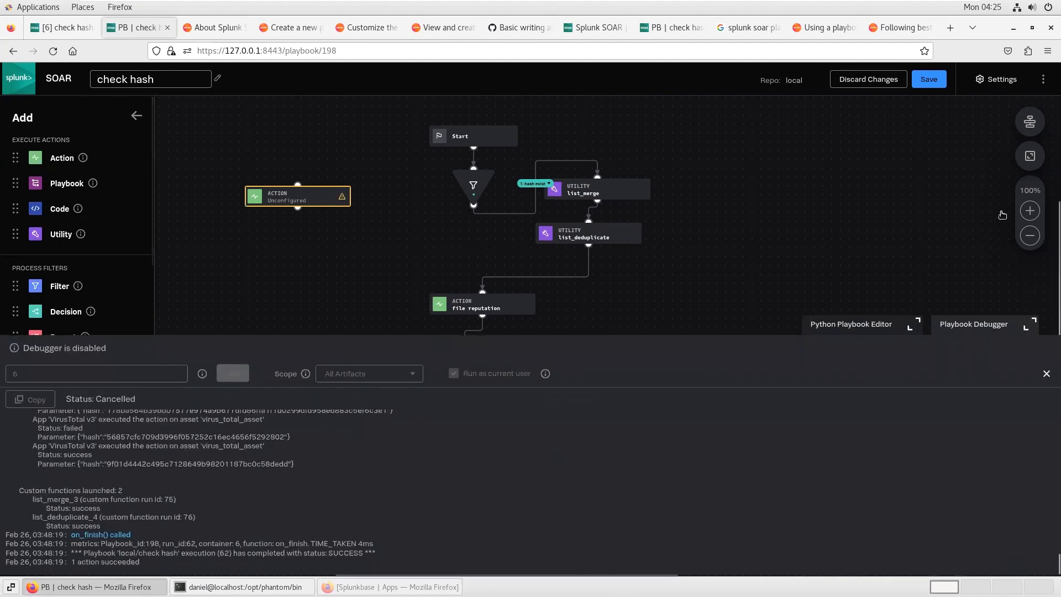
pyautogui.click(934, 77)
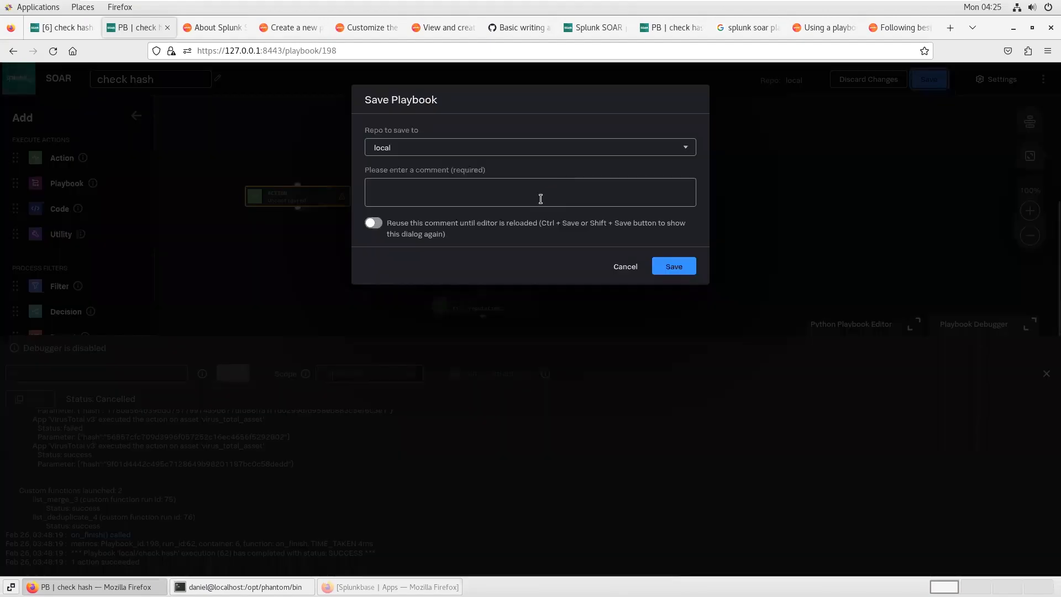
pyautogui.click(540, 198)
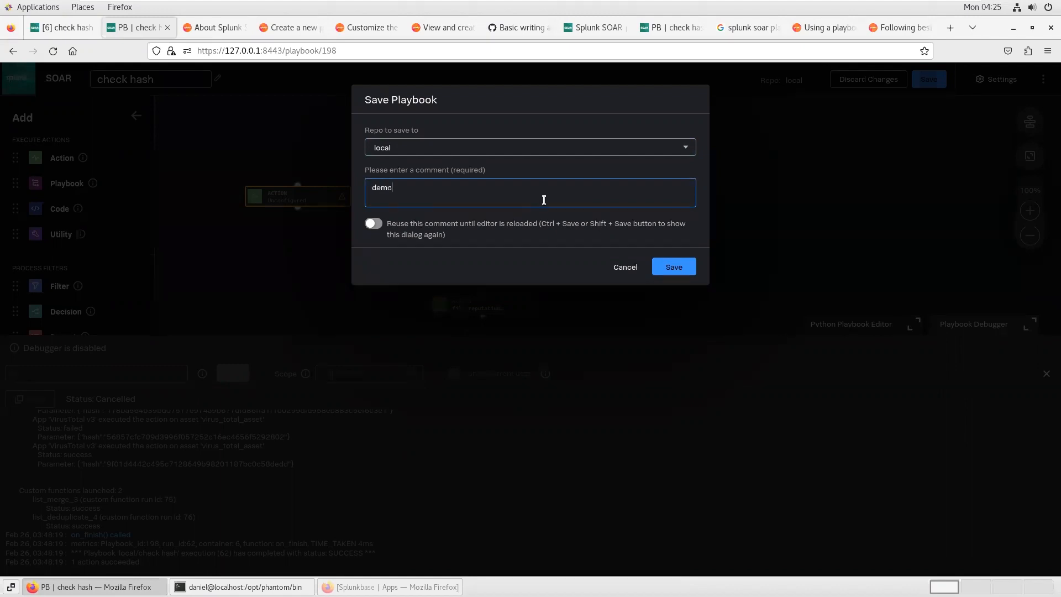
pyautogui.click(669, 270)
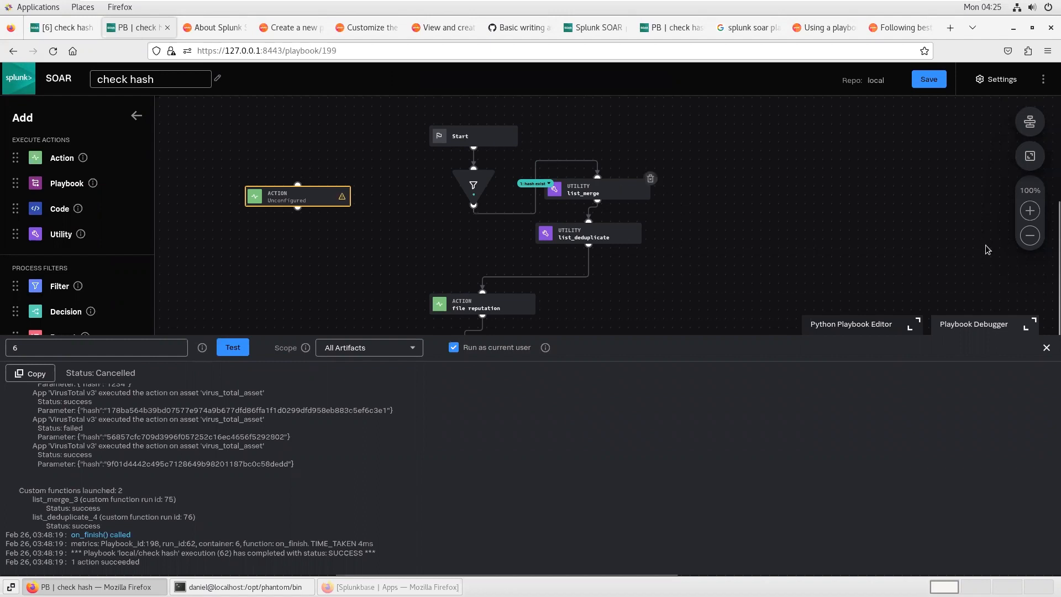
# Step: Review the playbook settings, including the automatic run trigger and active state
pyautogui.click(999, 84)
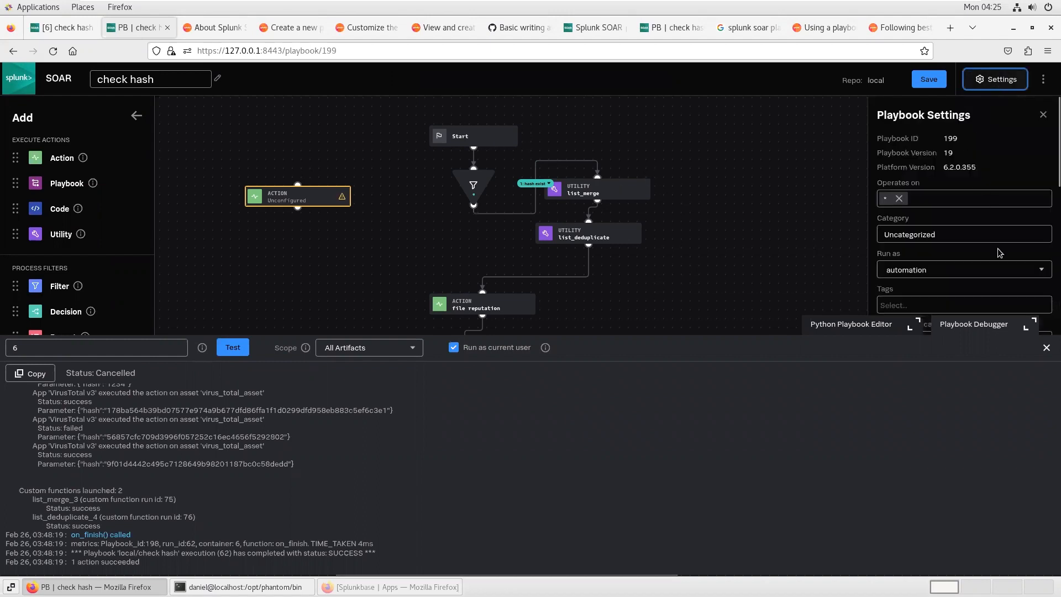
pyautogui.click(1046, 348)
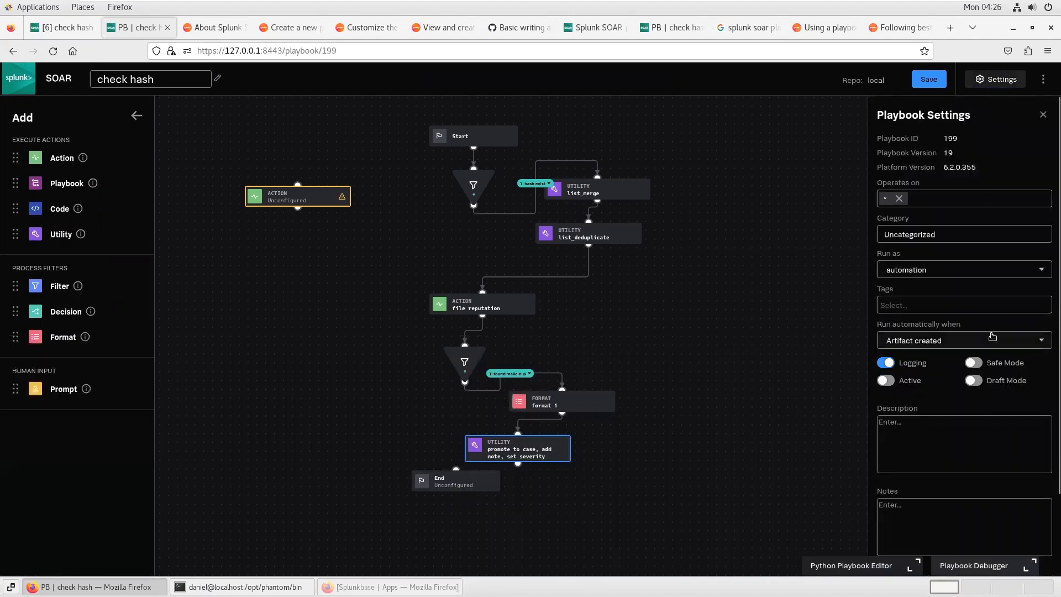
pyautogui.scroll(-3, 984, 430)
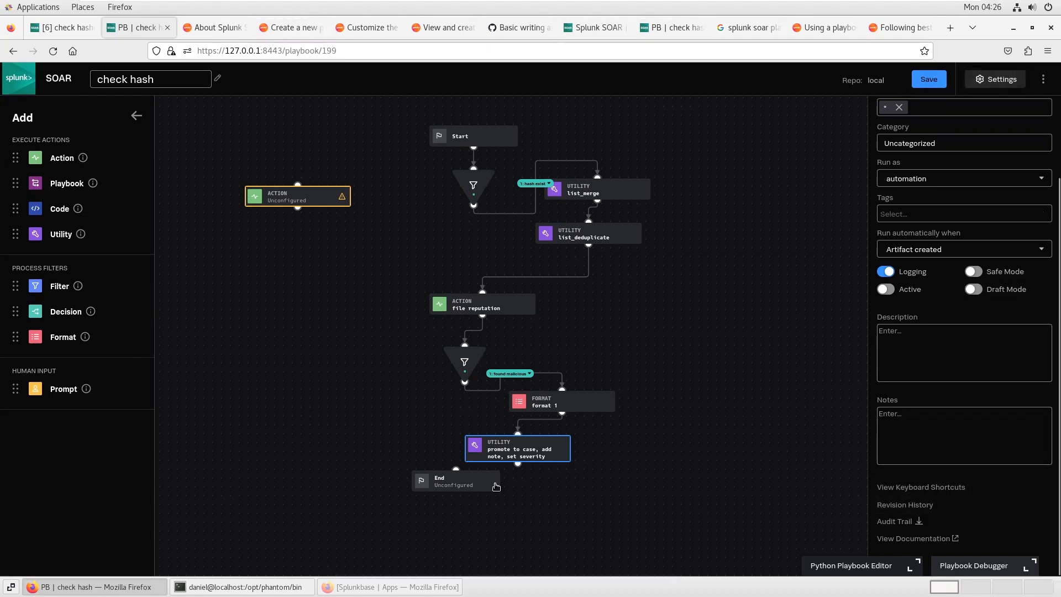
# Step: Test-run the playbook in the debugger on event 6 with all artifacts in scope
pyautogui.press('d')
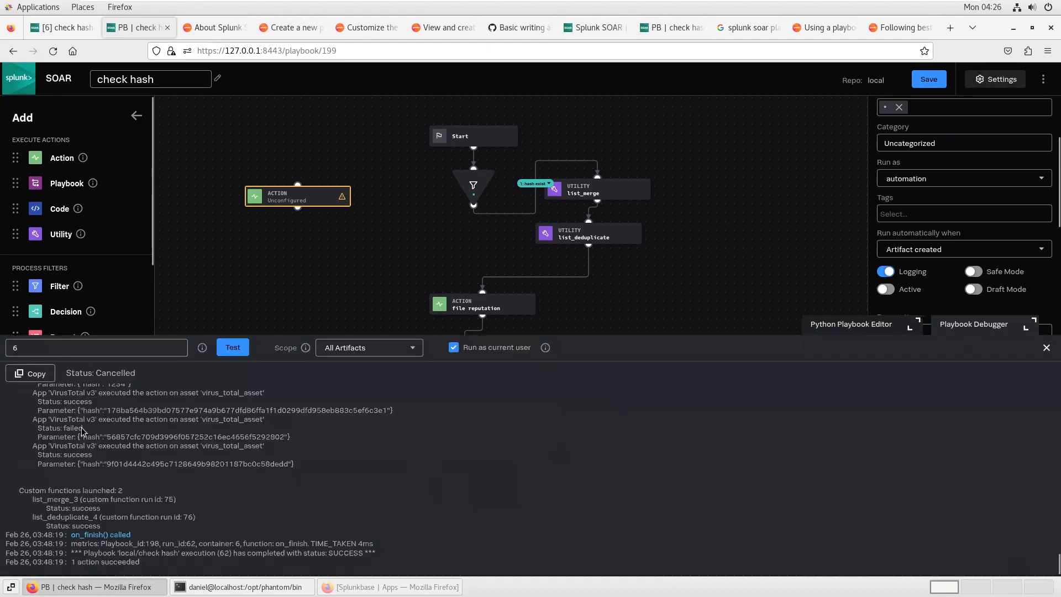
pyautogui.click(238, 349)
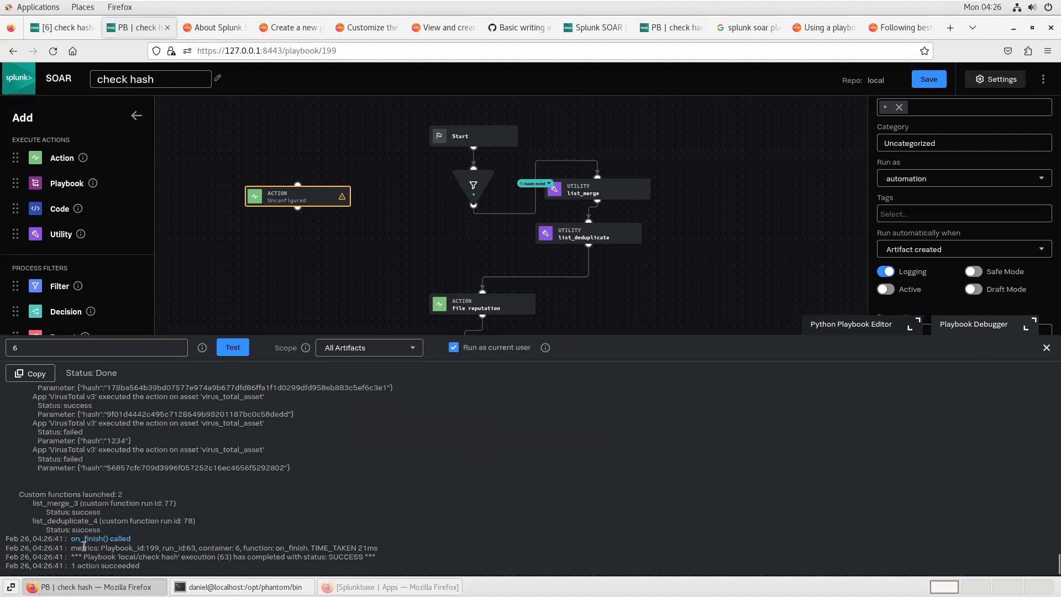
# Step: Scroll through the debug log to examine the filter_1 conditions and the list_merge inputs
pyautogui.scroll(3, 210, 543)
pyautogui.scroll(15, 210, 543)
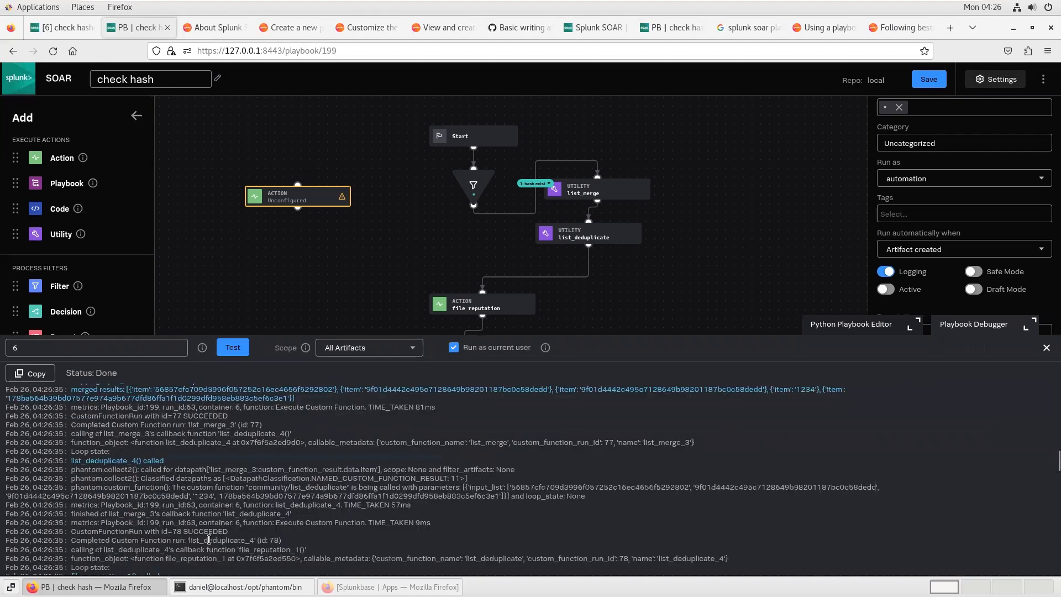
pyautogui.scroll(3, 209, 539)
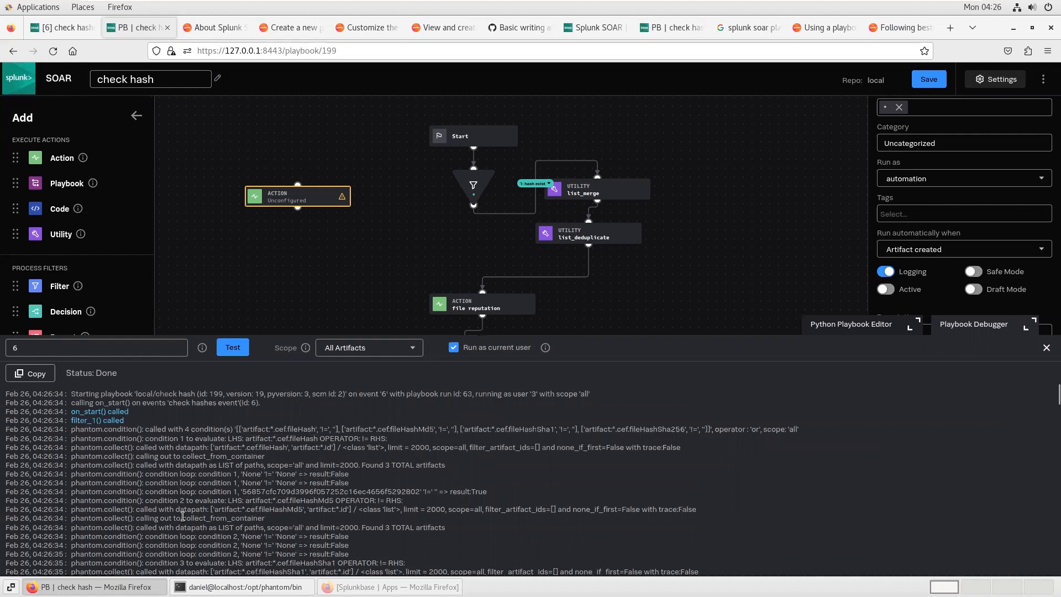
pyautogui.scroll(-3, 188, 488)
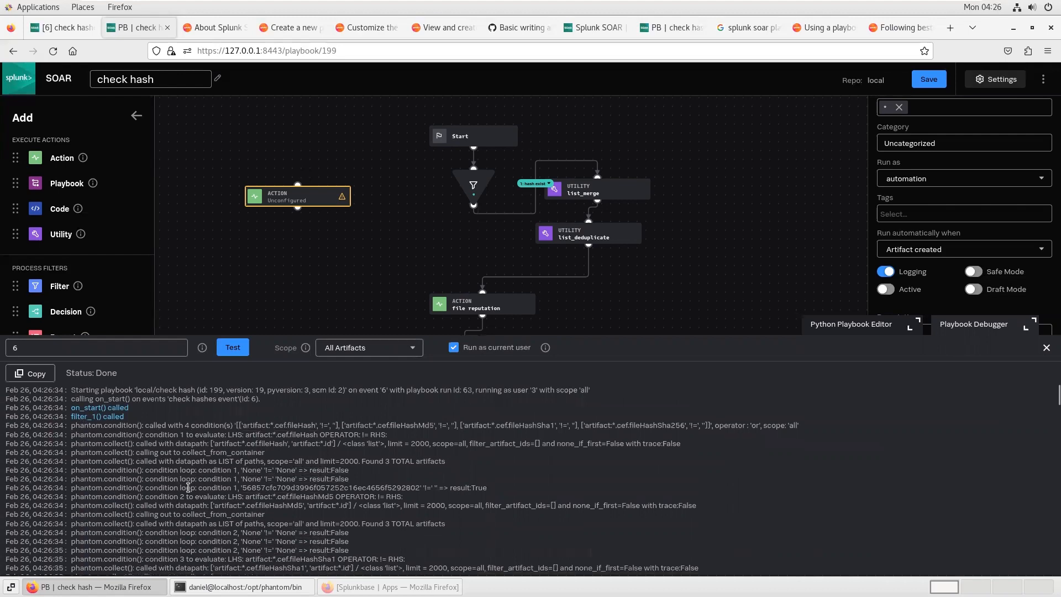
pyautogui.scroll(3, 187, 487)
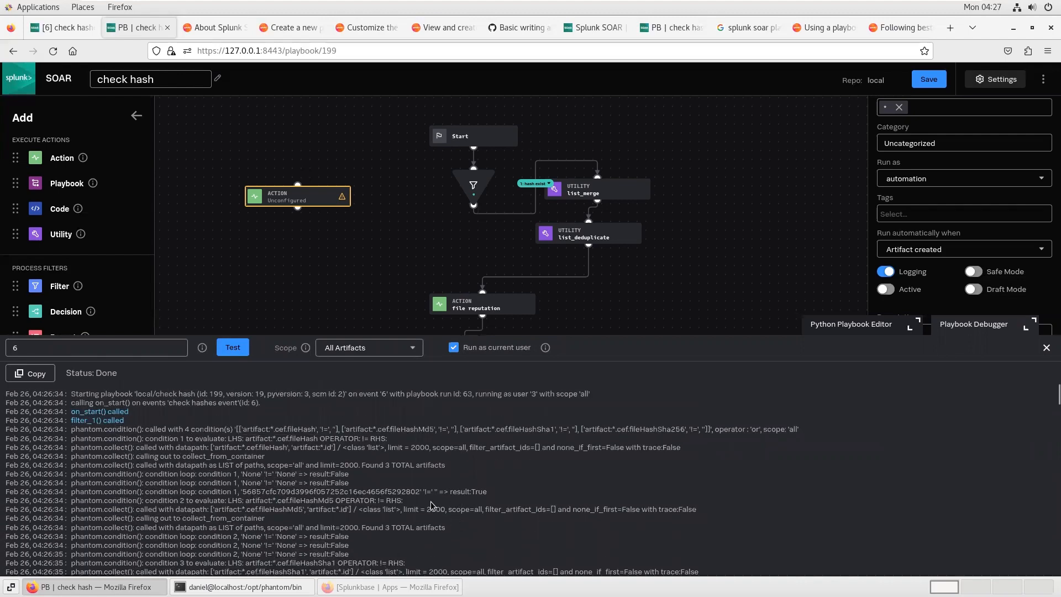
pyautogui.scroll(-7, 426, 504)
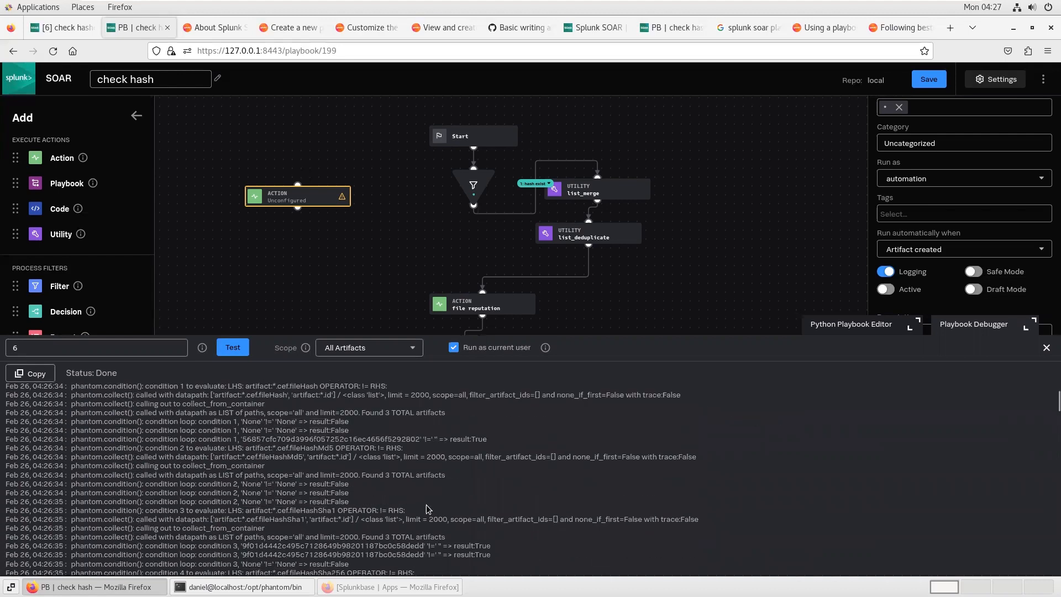
pyautogui.scroll(-1, 426, 505)
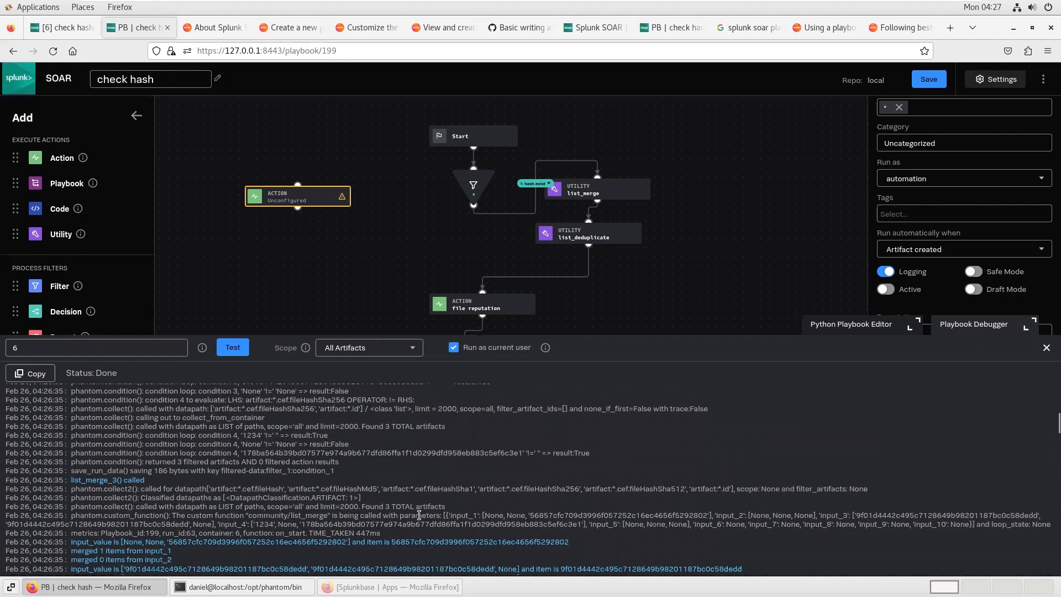
pyautogui.scroll(-2, 411, 513)
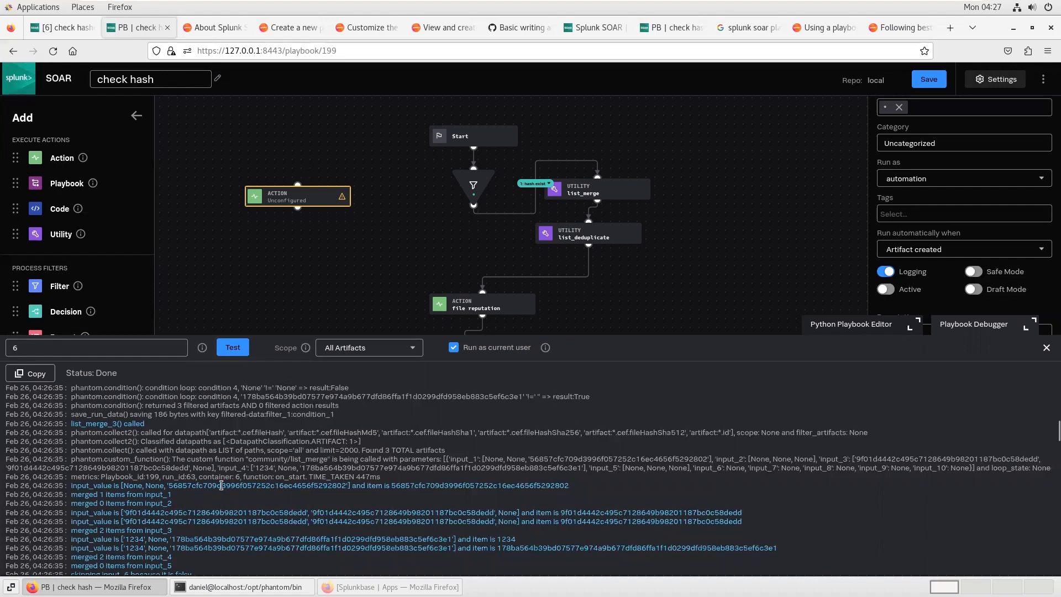
pyautogui.scroll(-2, 196, 502)
pyautogui.scroll(-4, 175, 516)
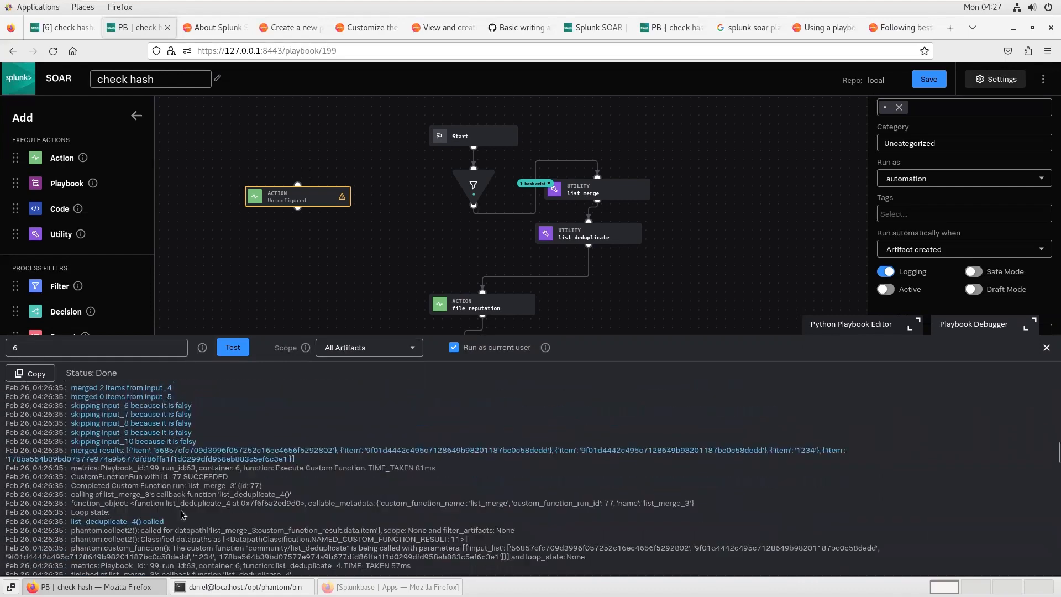
# Step: Highlight each hash item in the list_merge merged results to compare them
pyautogui.doubleClick(267, 451)
pyautogui.doubleClick(493, 452)
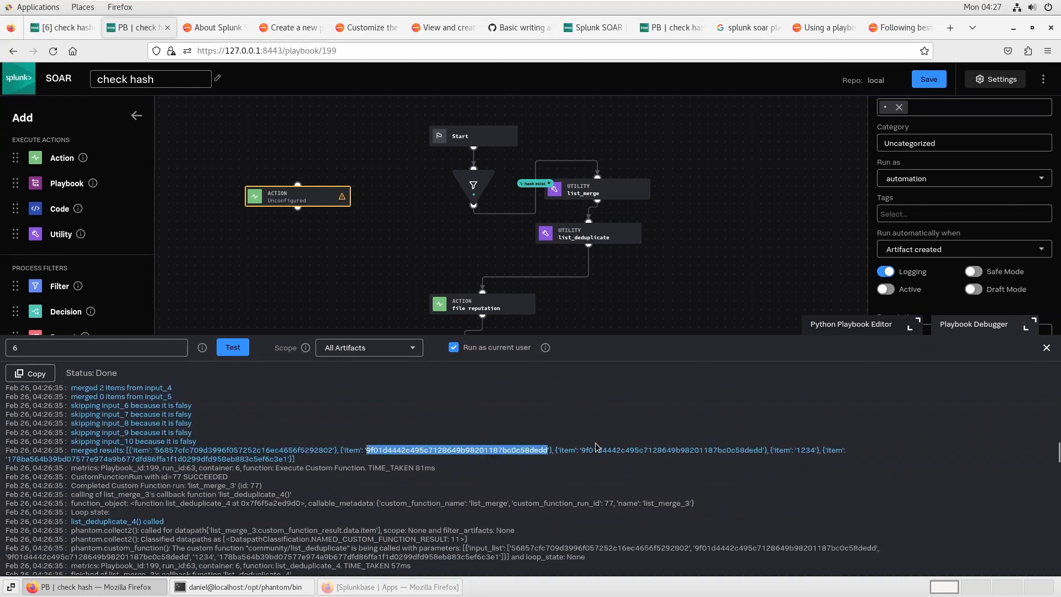
pyautogui.doubleClick(692, 449)
pyautogui.click(812, 450)
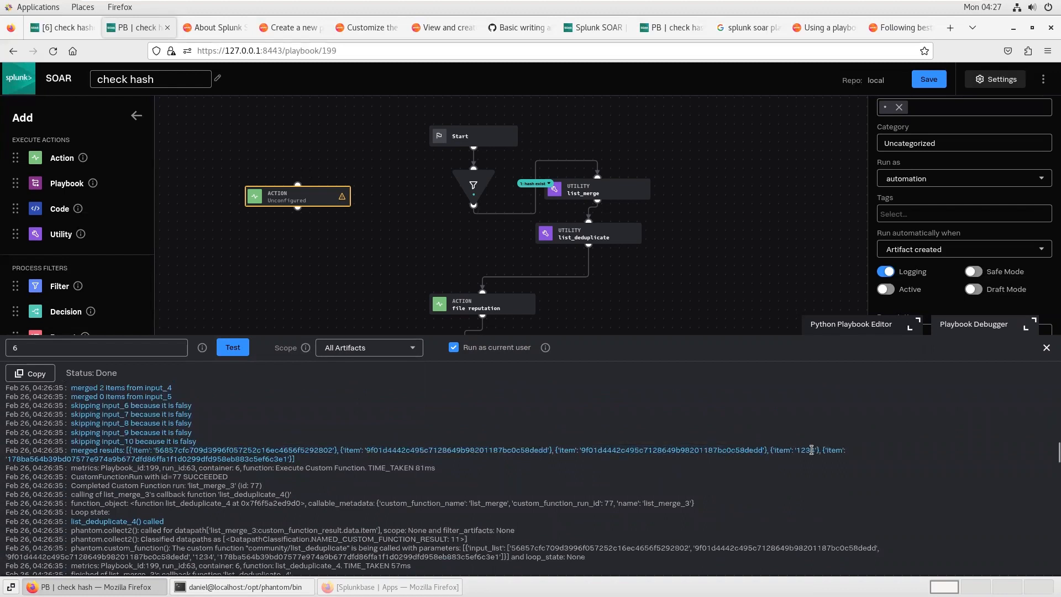
pyautogui.doubleClick(811, 450)
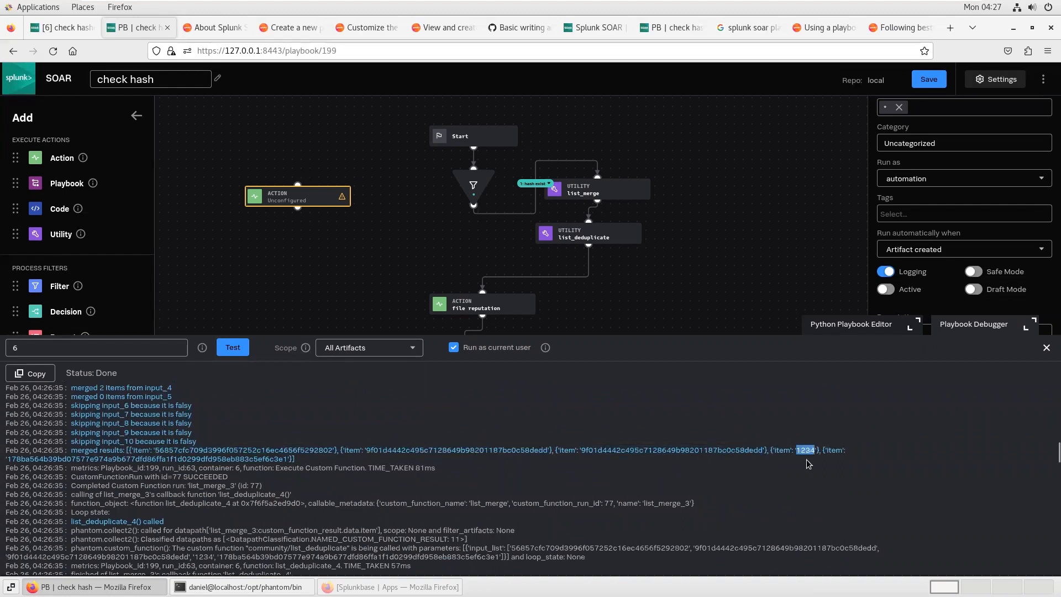
pyautogui.doubleClick(151, 459)
# Step: Examine the file_reputation results in the debug log, including failed hashes, and the following filter_6 and format_1 entries
pyautogui.scroll(-2, 234, 504)
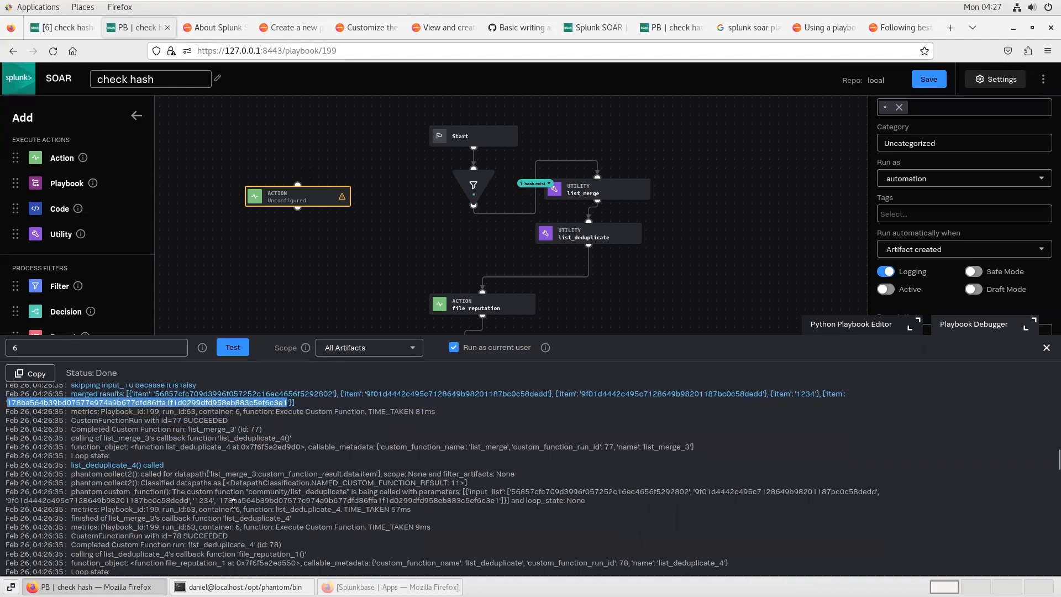
pyautogui.scroll(-2, 140, 474)
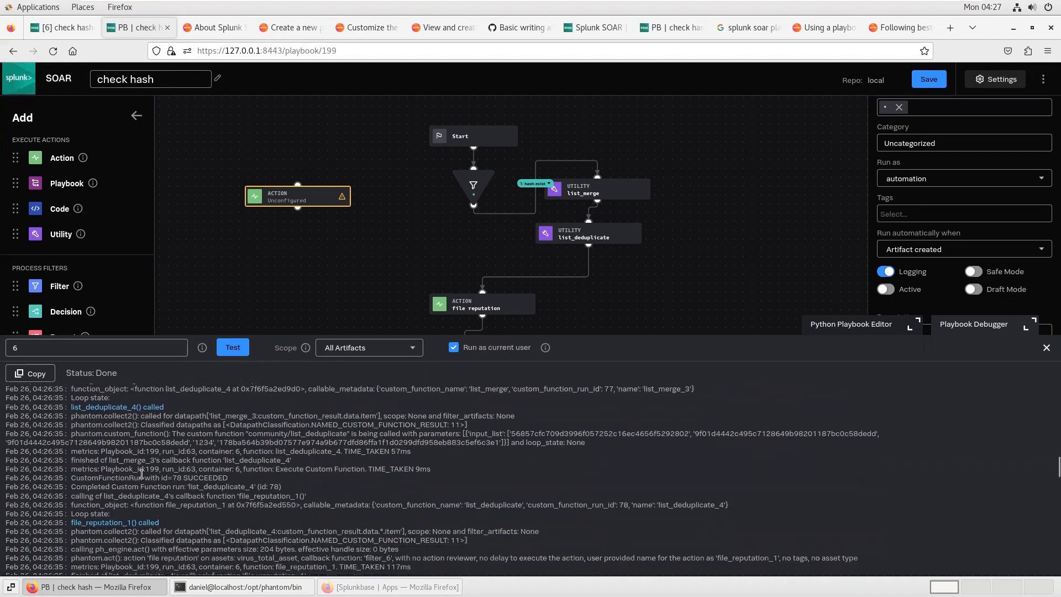
pyautogui.scroll(-4, 141, 473)
pyautogui.scroll(-2, 144, 476)
pyautogui.scroll(2, 143, 476)
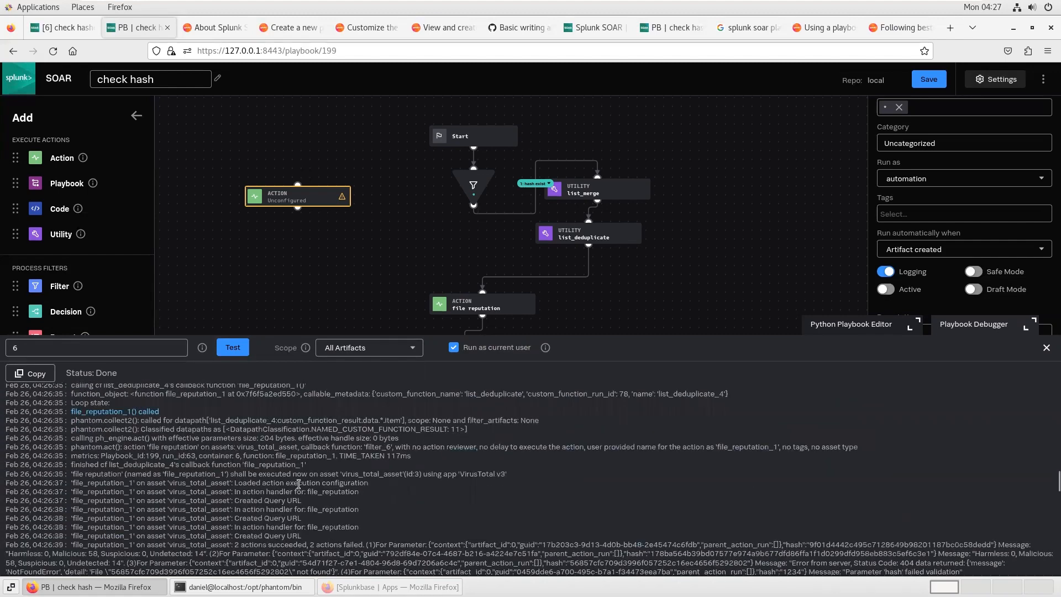
pyautogui.scroll(-2, 299, 483)
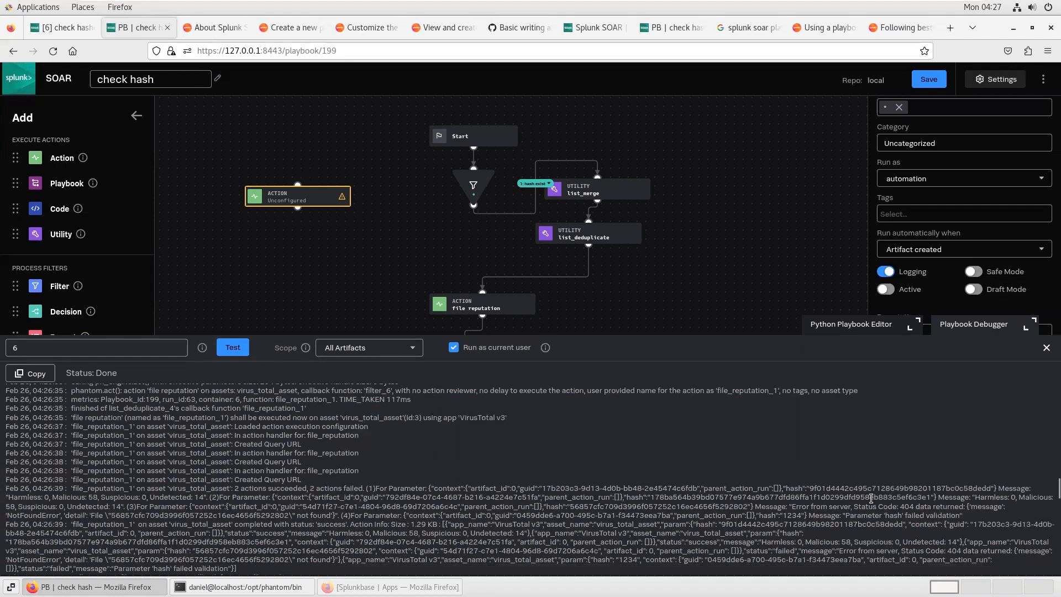
pyautogui.tripleClick(143, 497)
pyautogui.click(157, 497)
pyautogui.doubleClick(695, 506)
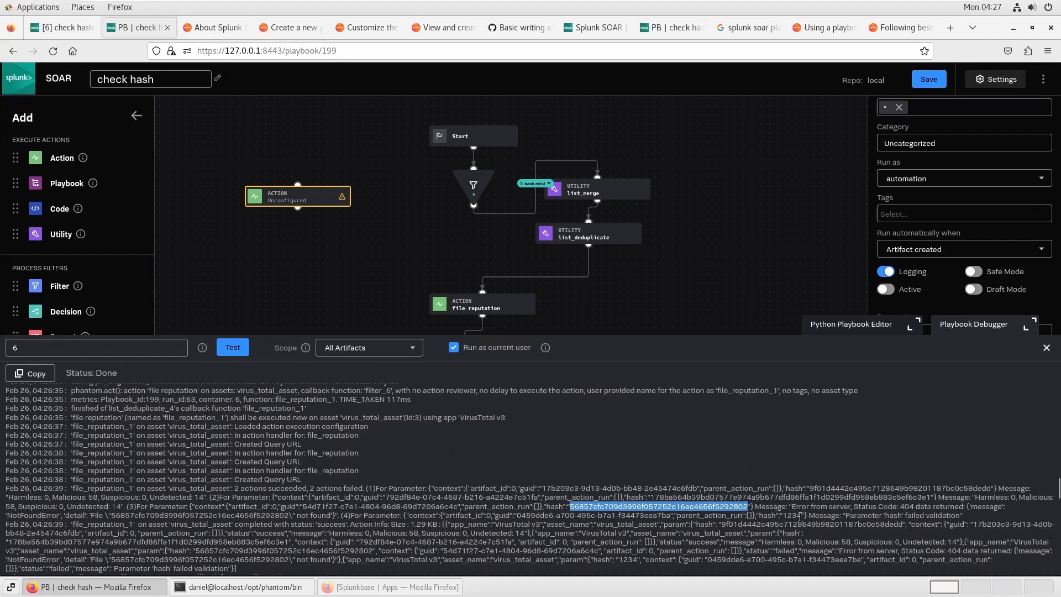
pyautogui.click(982, 507)
pyautogui.doubleClick(982, 507)
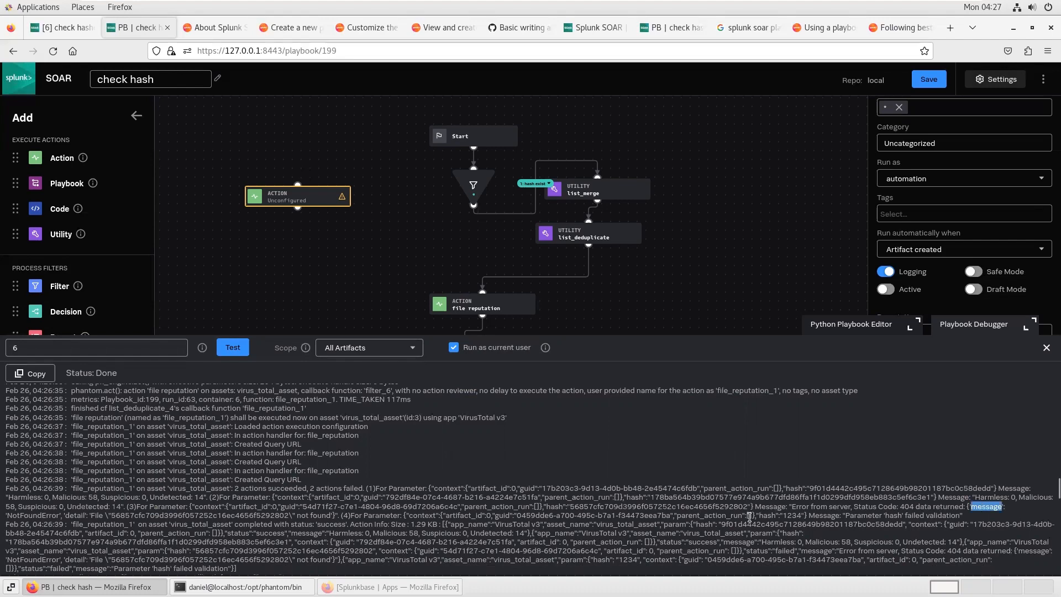
pyautogui.doubleClick(28, 516)
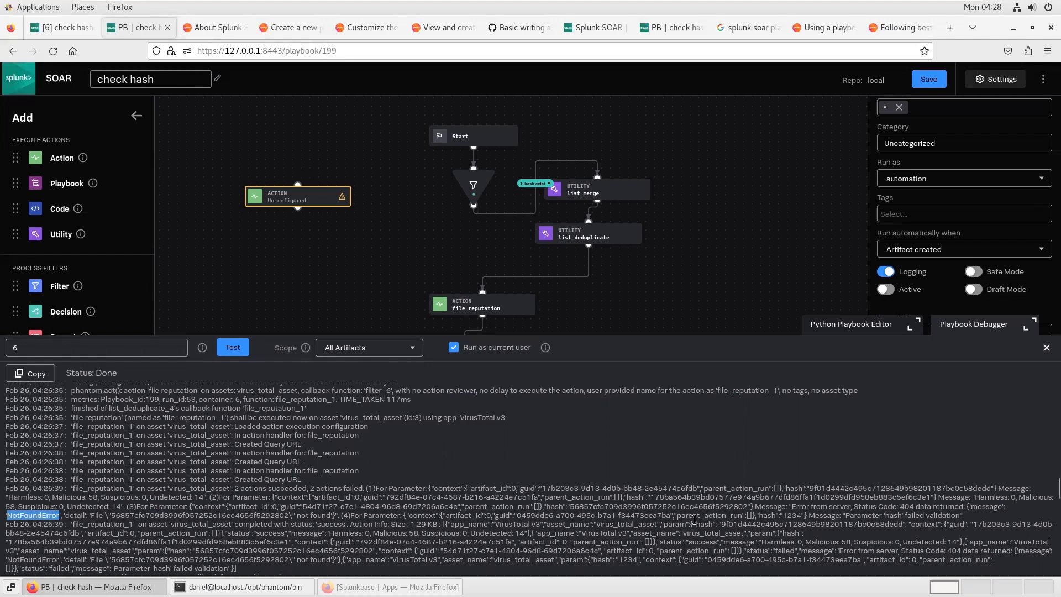
pyautogui.doubleClick(792, 514)
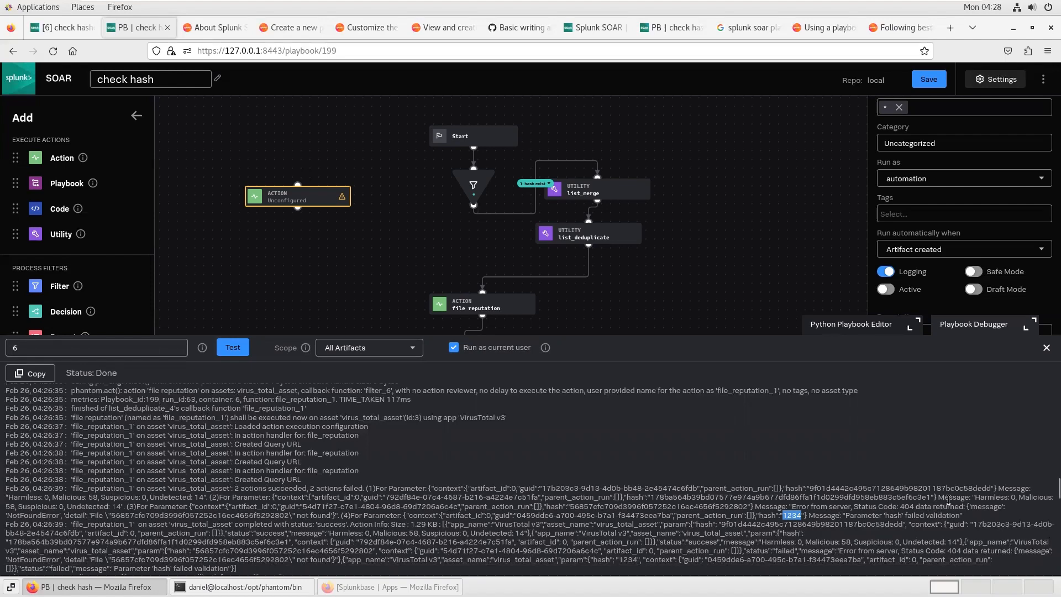
pyautogui.doubleClick(10, 507)
pyautogui.scroll(-2, 187, 506)
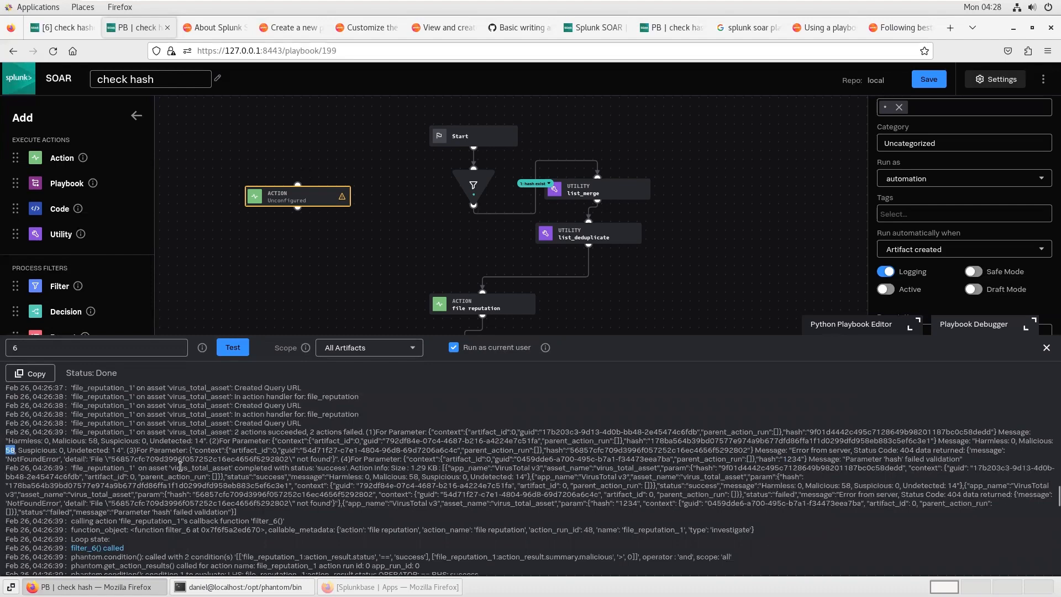
pyautogui.scroll(-6, 180, 478)
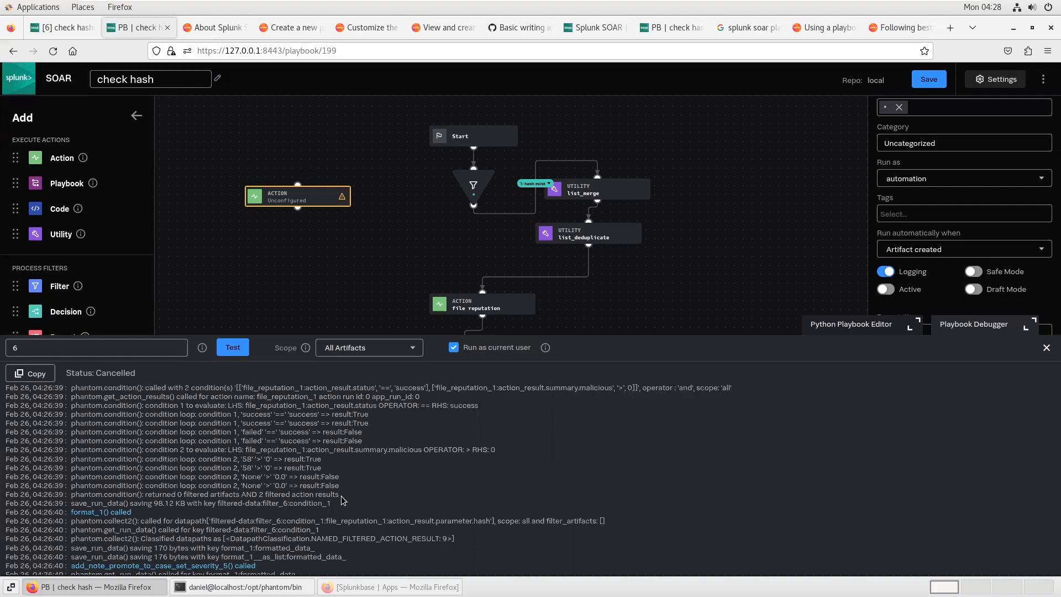
# Step: Inspect the conditions of filter 1 and filter 6, including the file_reputation_1 action_result.summary.malicious datapath
pyautogui.click(473, 185)
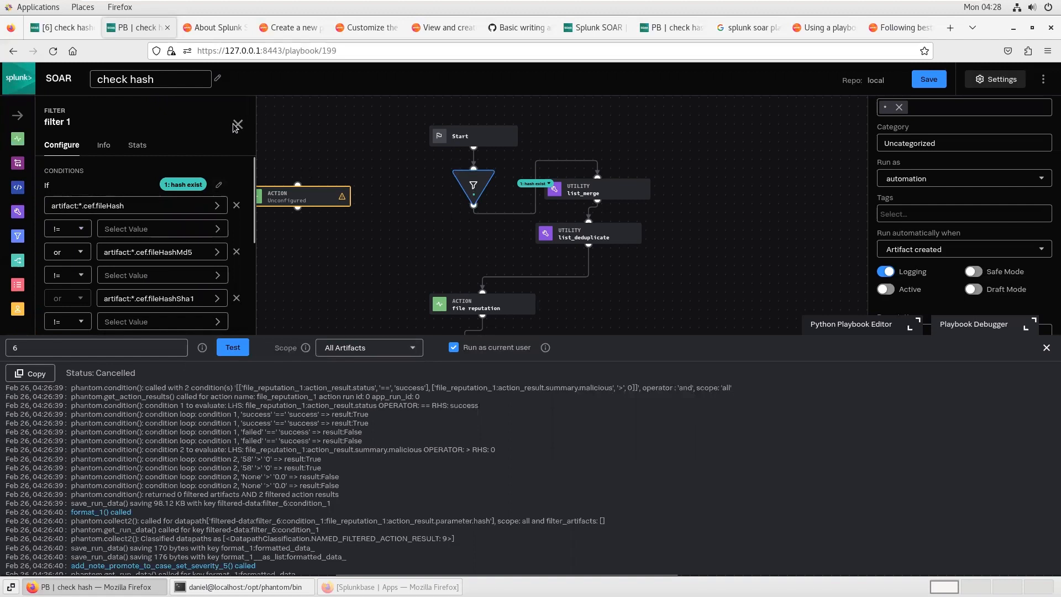
pyautogui.moveTo(415, 260); pyautogui.dragTo(396, 163)
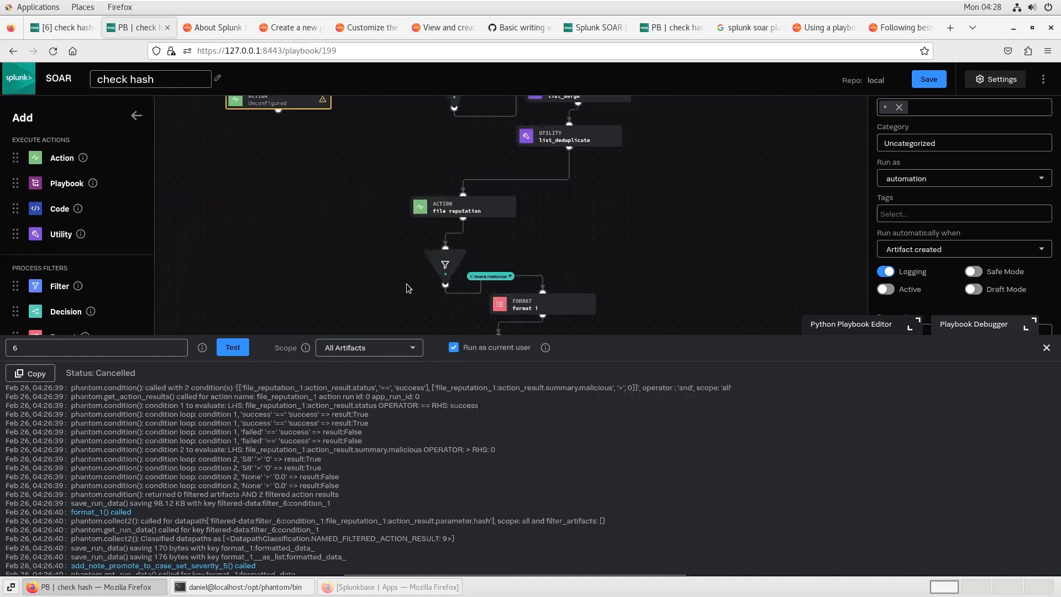
pyautogui.click(445, 266)
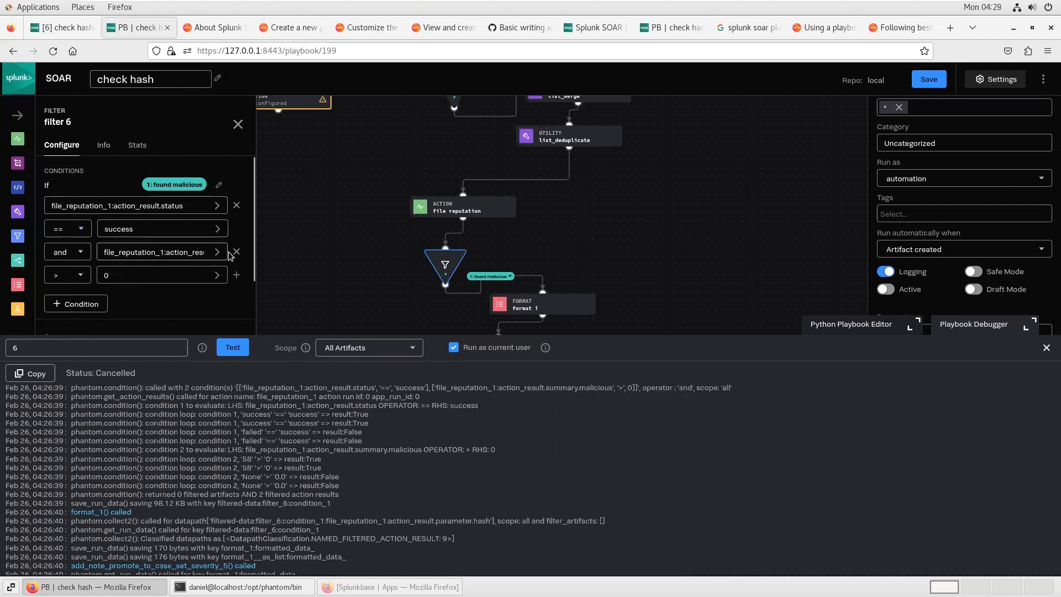
pyautogui.moveTo(179, 253); pyautogui.dragTo(254, 253)
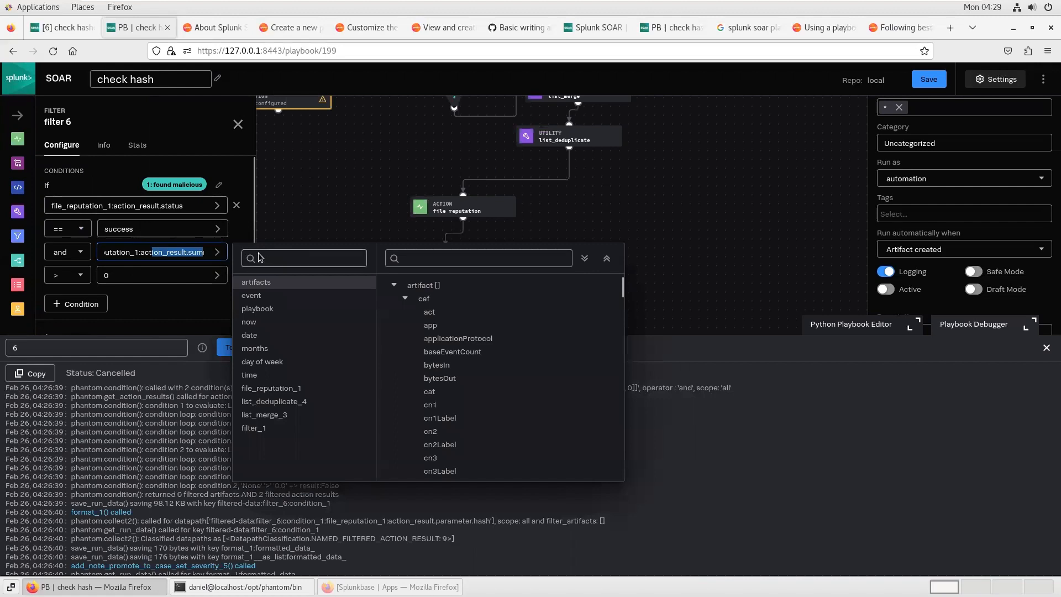
pyautogui.moveTo(187, 252); pyautogui.dragTo(255, 253)
pyautogui.click(84, 277)
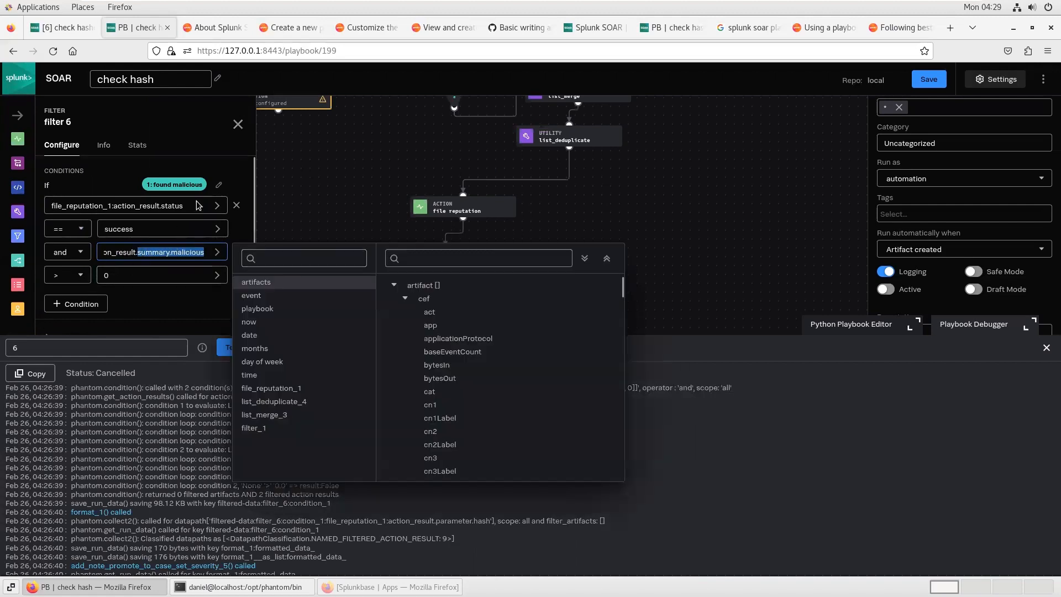
pyautogui.click(238, 125)
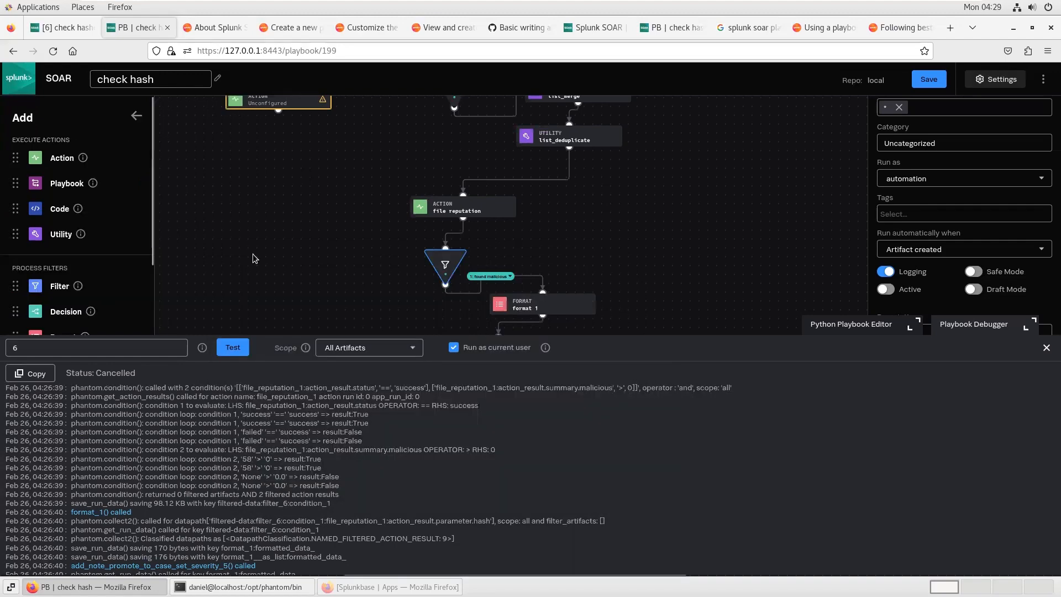
# Step: Finish reading the debug log, close the debugger, and check the event 6 case's artifacts and notes before returning to the playbook
pyautogui.scroll(-4, 298, 485)
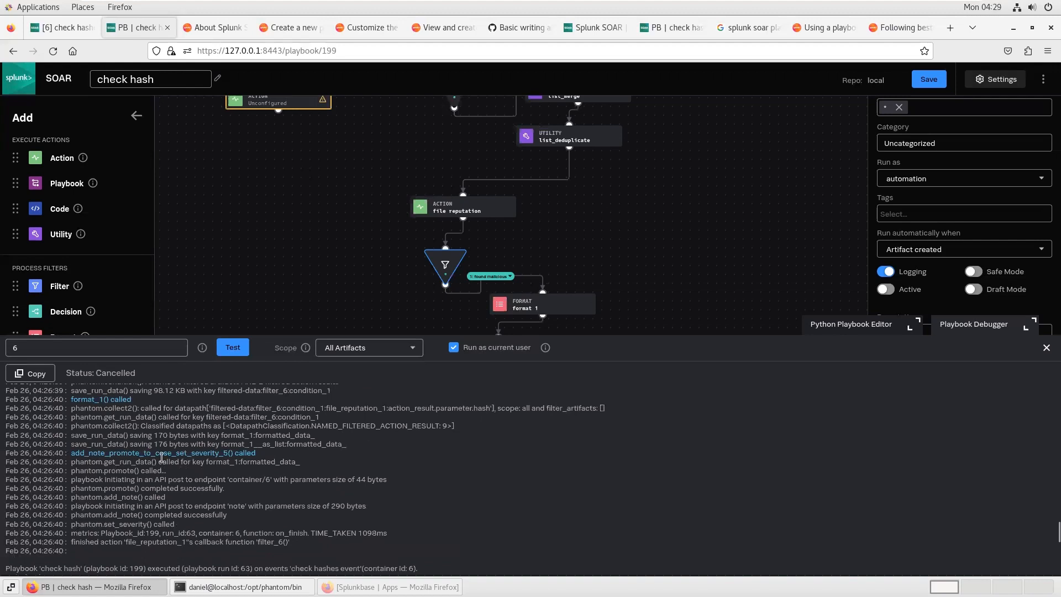
pyautogui.click(1031, 350)
pyautogui.click(59, 33)
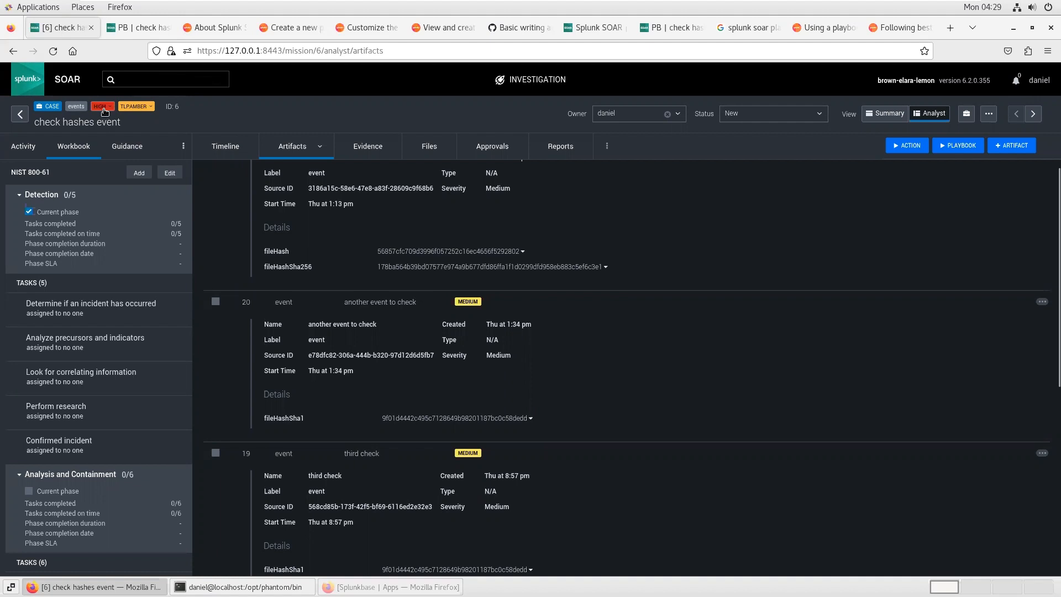
pyautogui.scroll(-5, 418, 424)
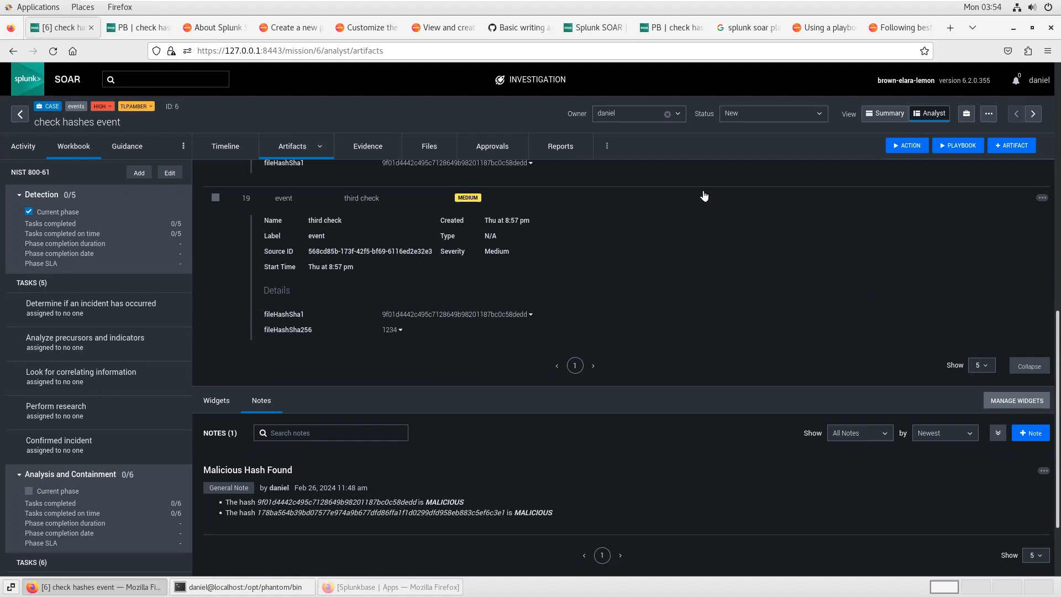
pyautogui.click(148, 30)
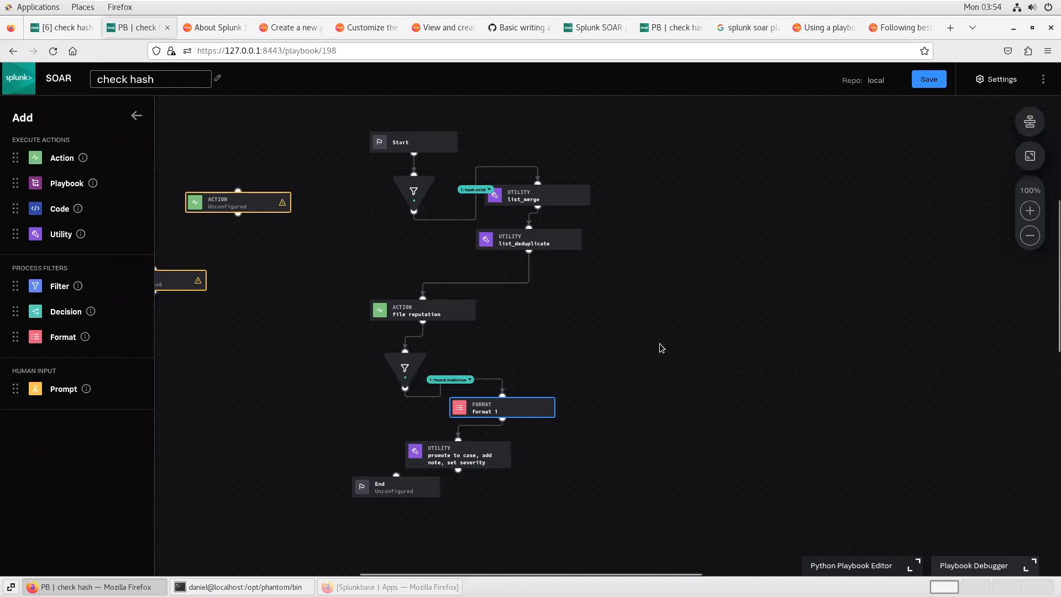